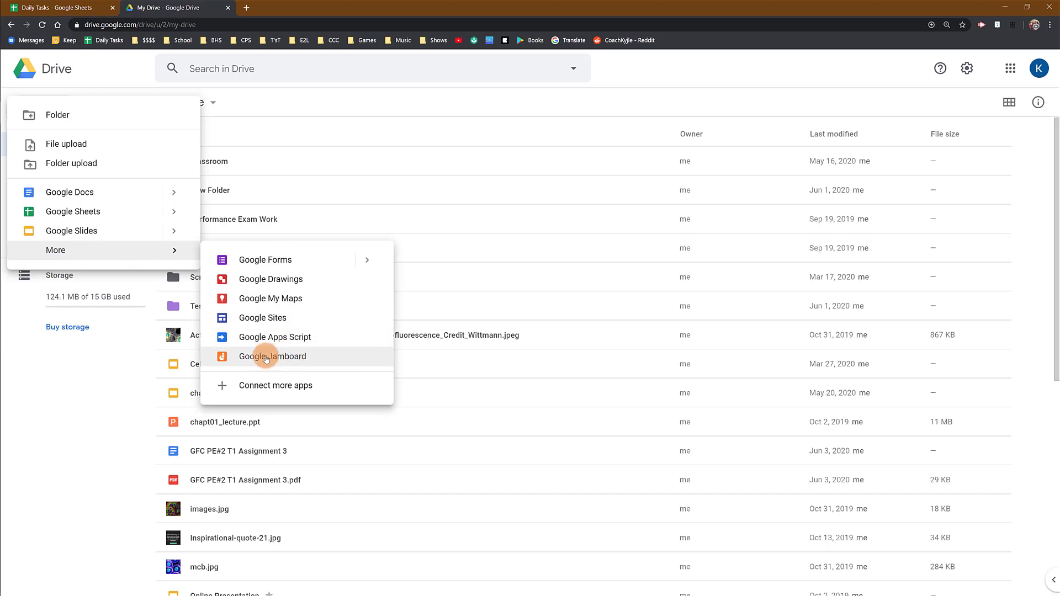
- Create a new blank Jamboard file, rename it 'Jam #1', and return to Google Drive
left_click(325, 362)
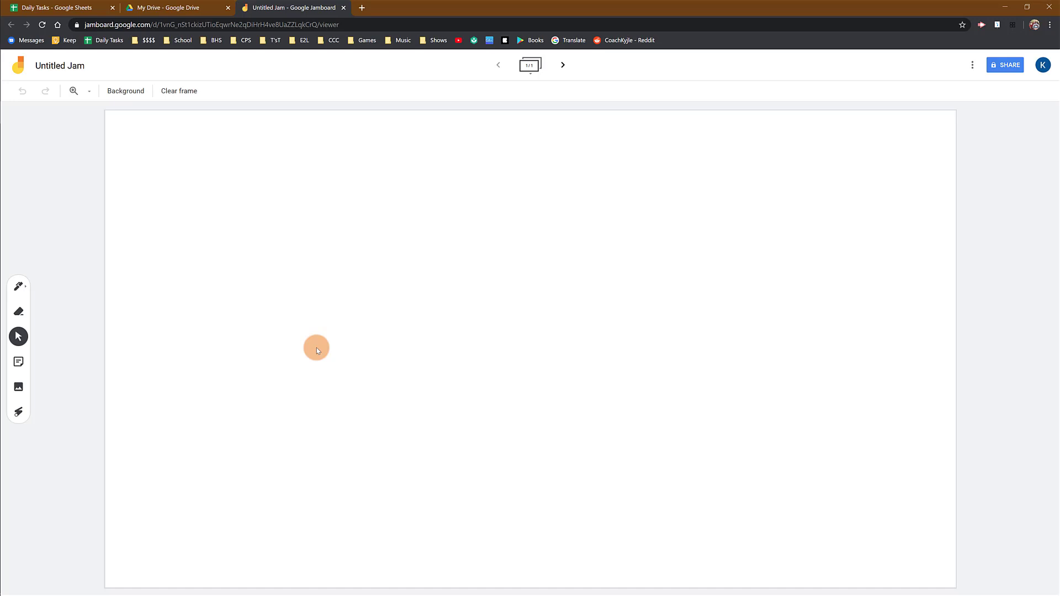
left_click(72, 71)
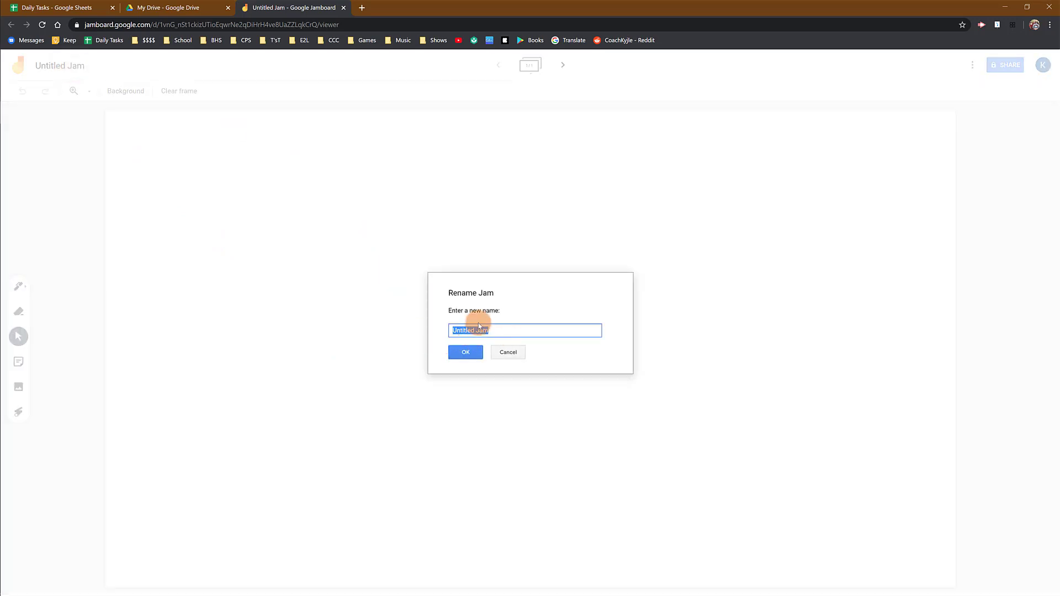
type("Jam #1")
left_click(472, 353)
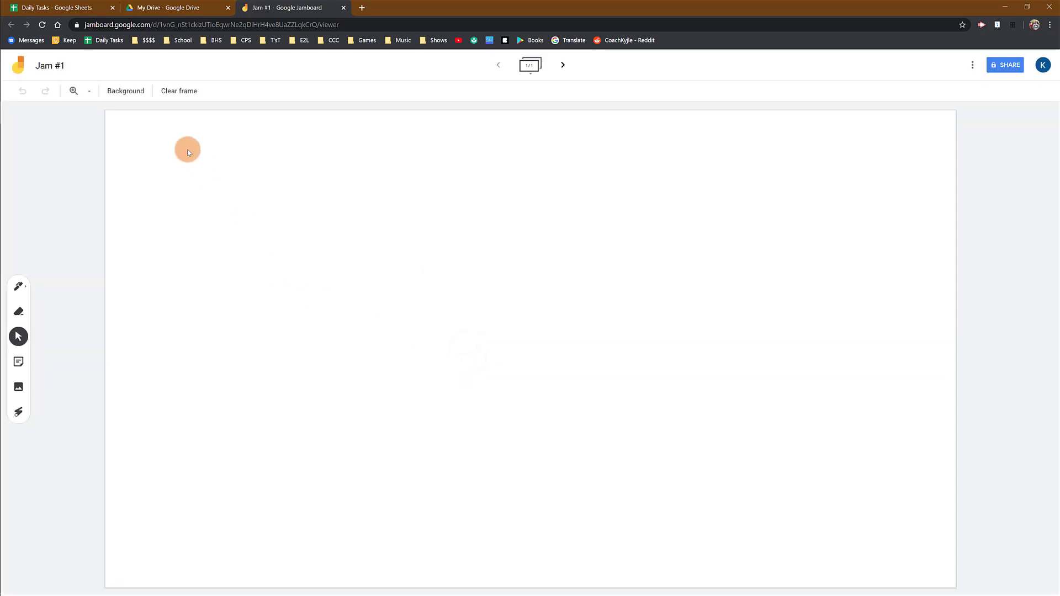
left_click(209, 12)
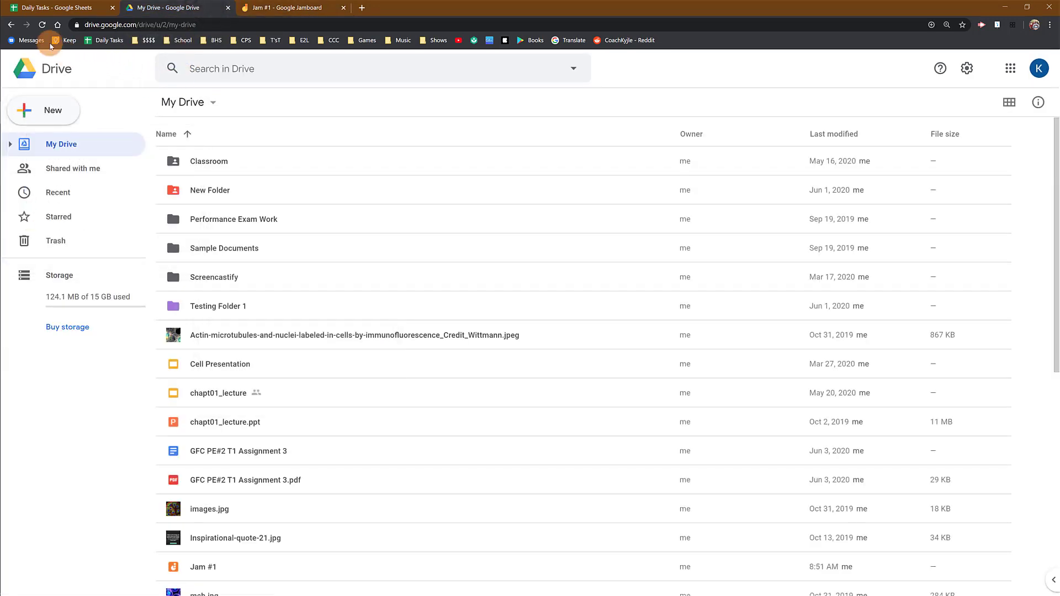
- Reload My Drive, locate and select the Jam #1 file, then return to its board
left_click(42, 25)
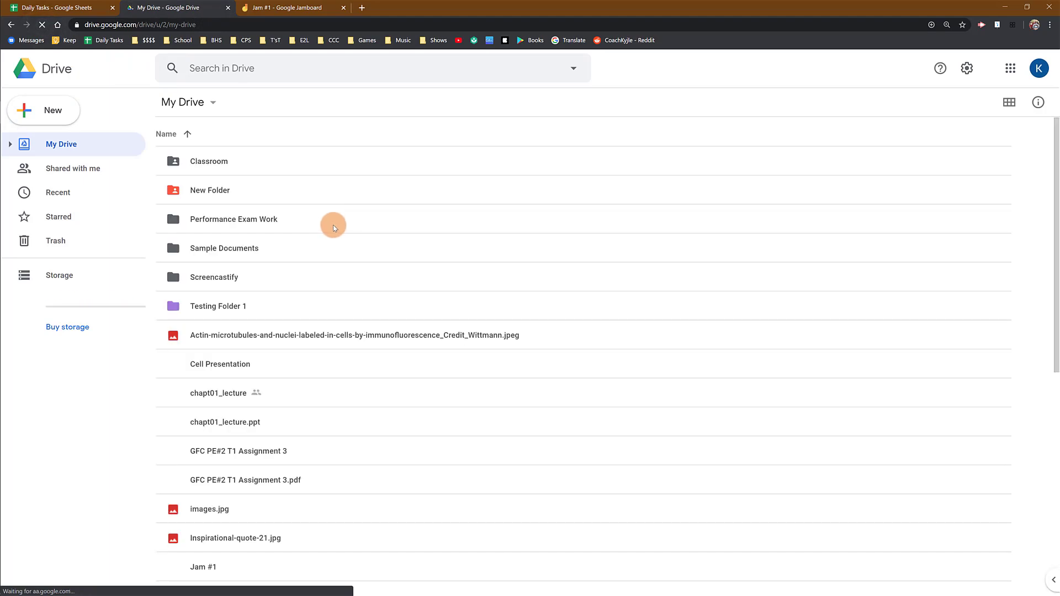
scroll(334, 229, "down", 1)
scroll(333, 229, "down", 4)
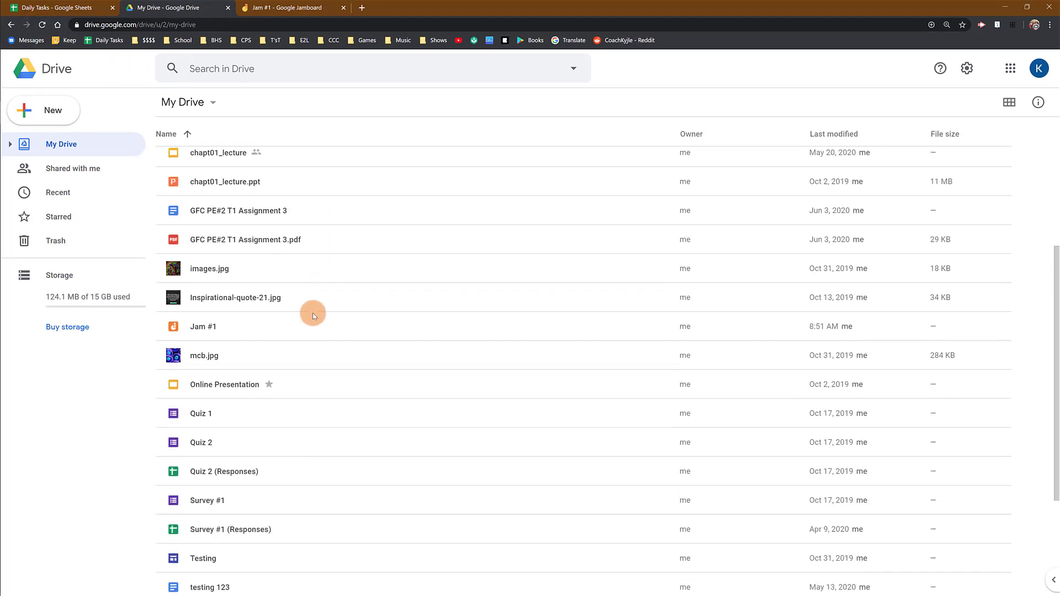
left_click(320, 330)
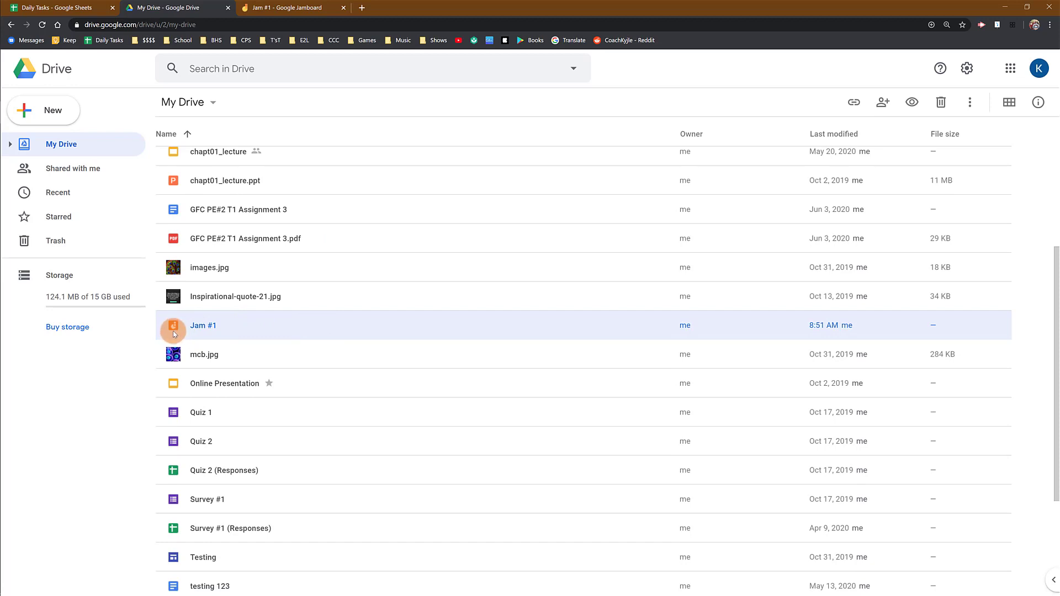
left_click(328, 12)
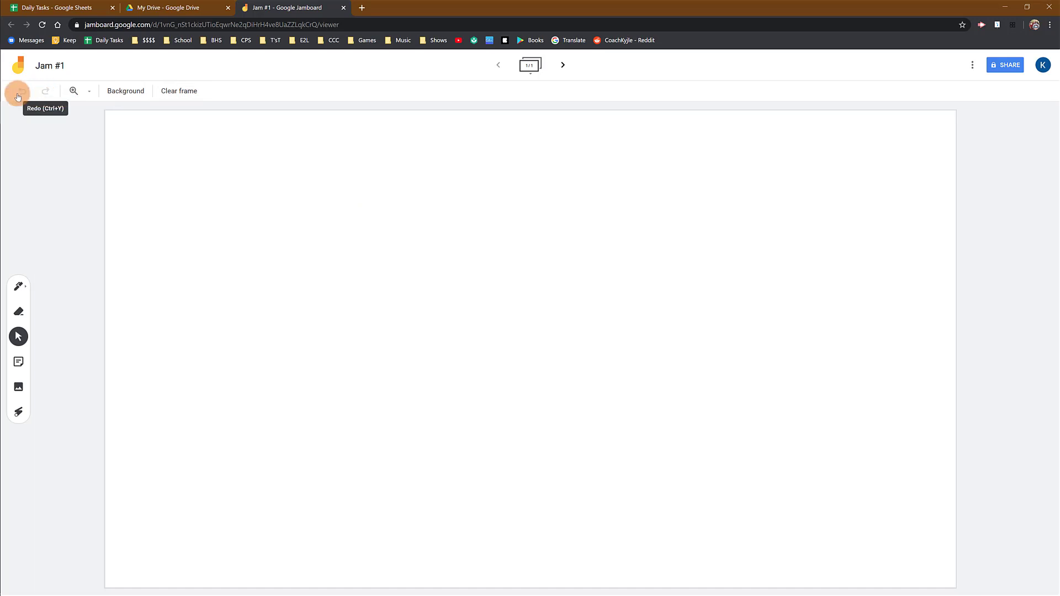
left_click(26, 288)
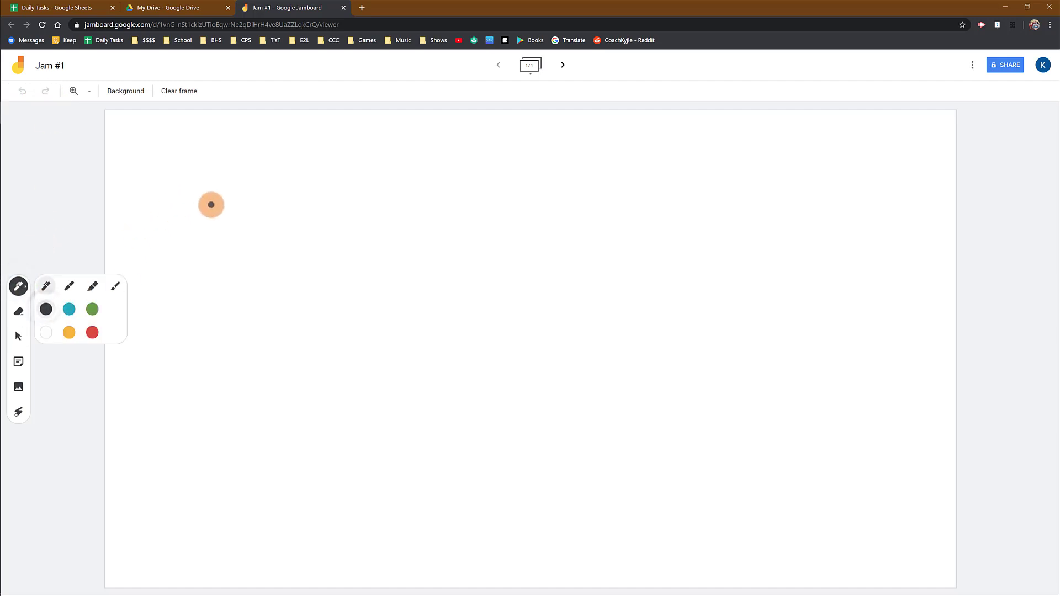
mouse_move(200, 185)
left_mouse_down()
mouse_move(447, 206)
mouse_move(733, 205)
left_mouse_up()
left_click_drag(192, 336, 715, 303)
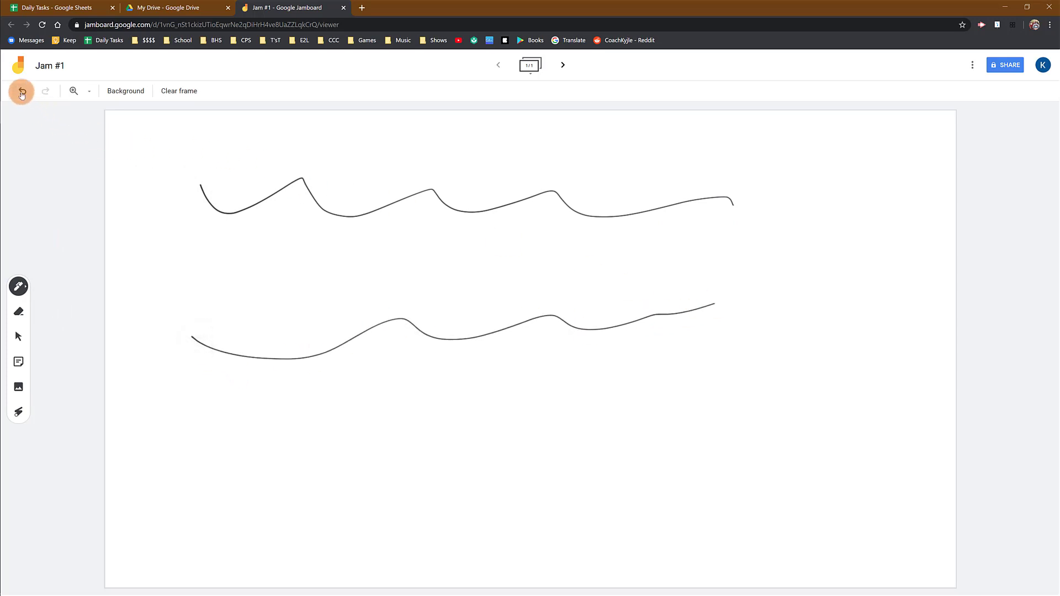
left_click(22, 92)
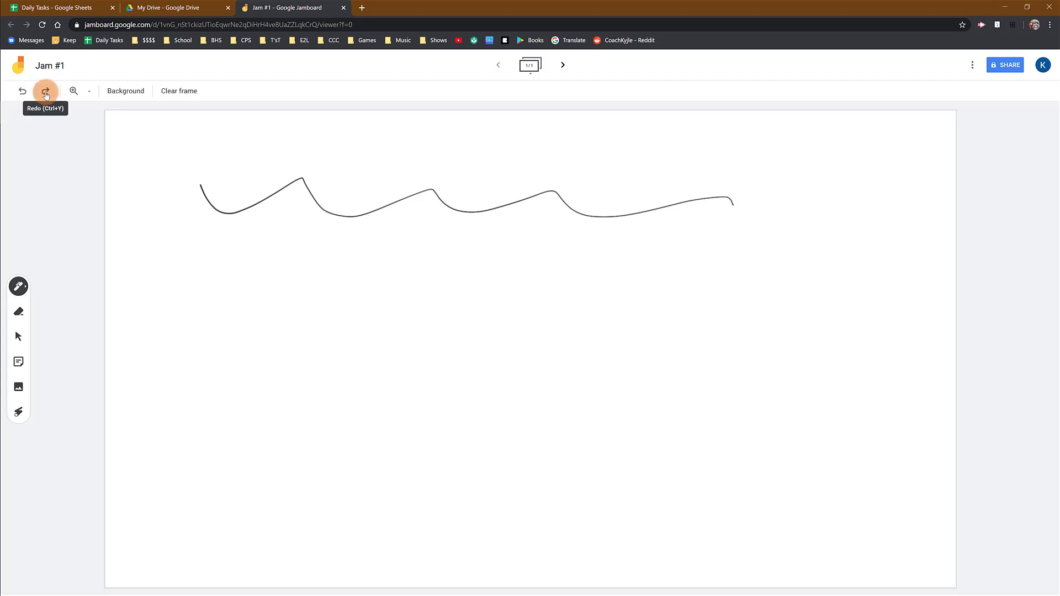
left_click(45, 93)
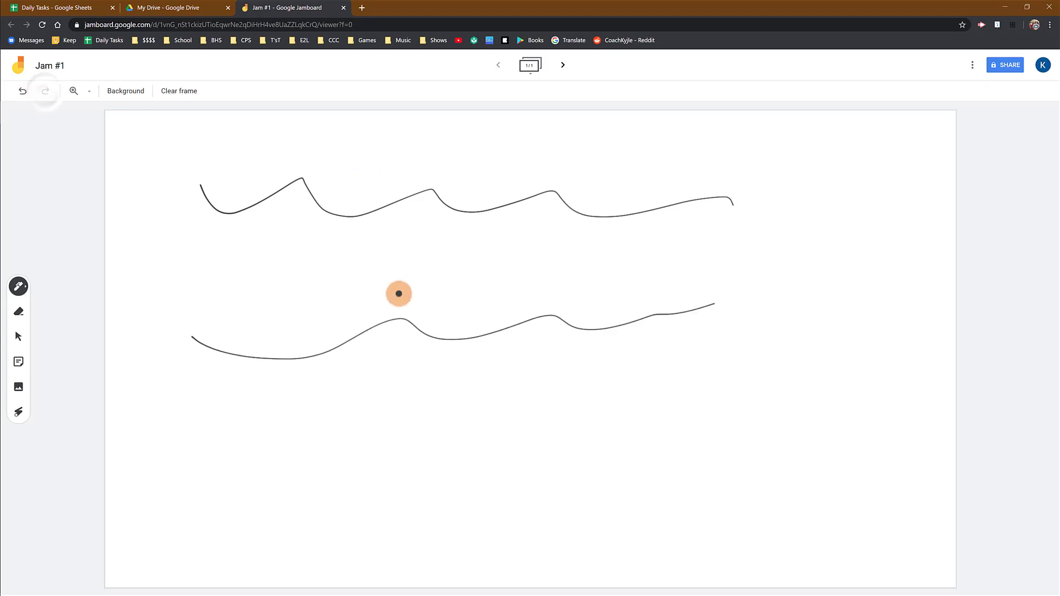
left_click(23, 92)
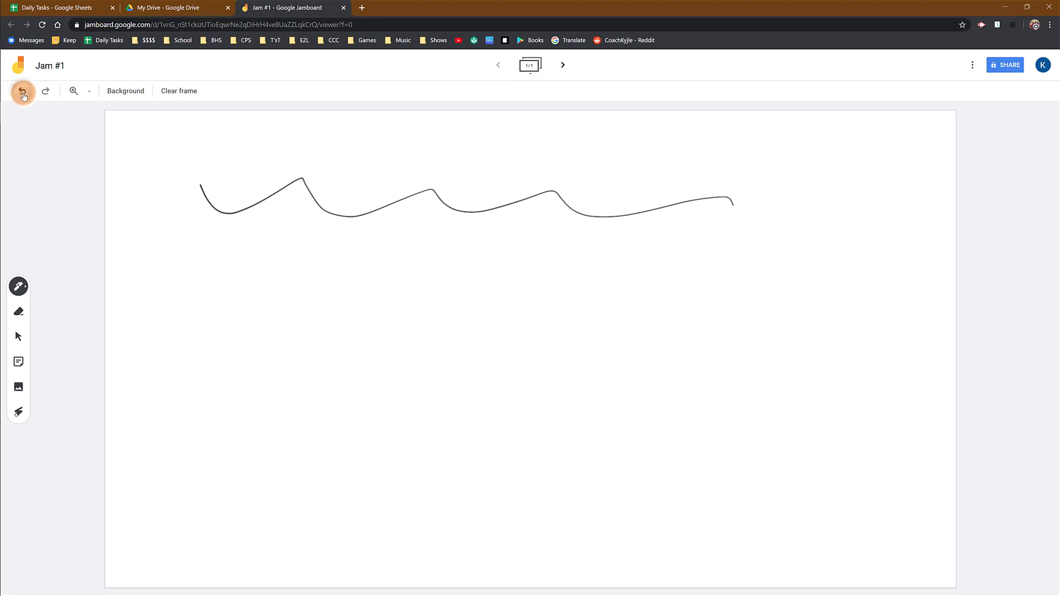
left_click(23, 91)
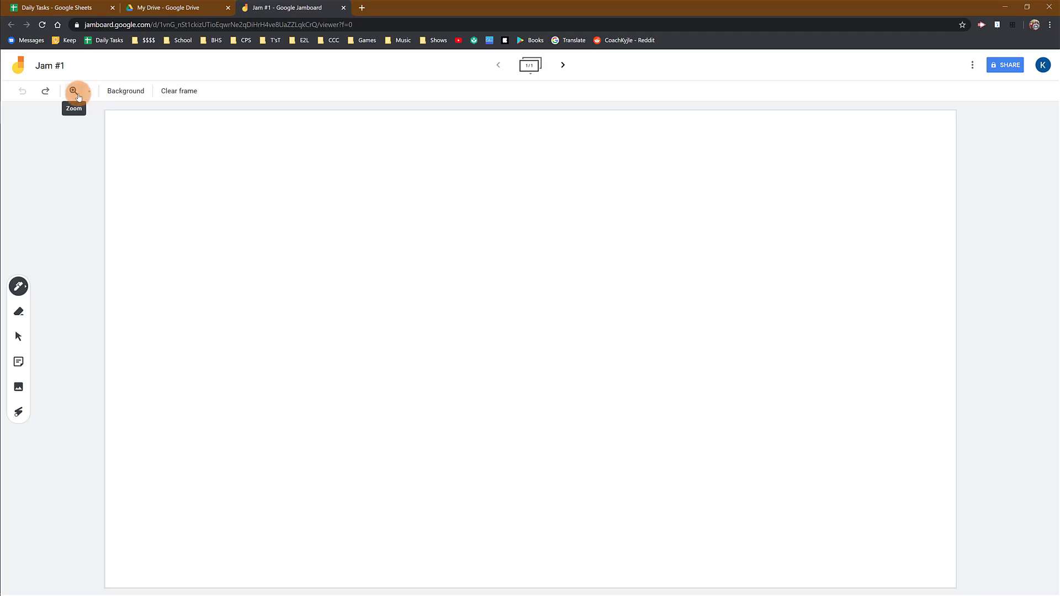
left_click(90, 93)
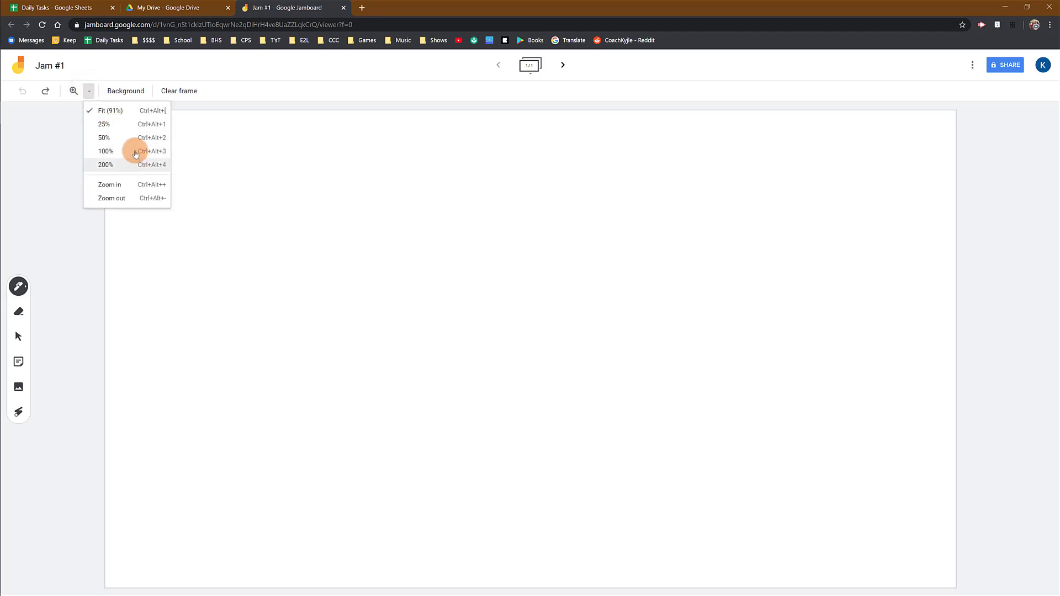
left_click(137, 165)
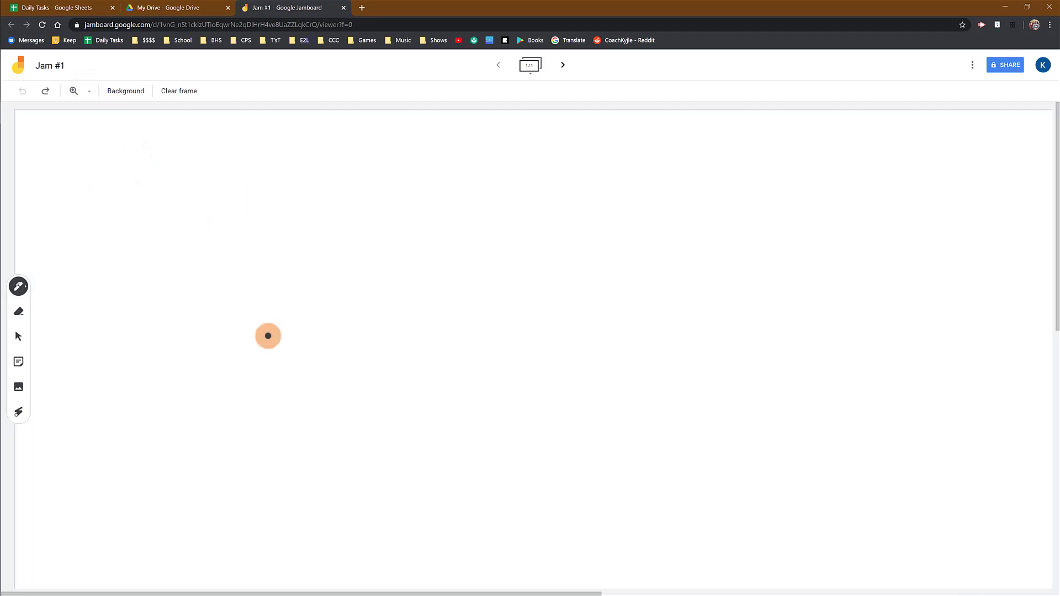
mouse_move(580, 274)
left_mouse_down()
mouse_move(395, 305)
mouse_move(429, 278)
left_mouse_up()
mouse_move(371, 217)
left_mouse_down()
mouse_move(757, 255)
mouse_move(333, 528)
left_mouse_up()
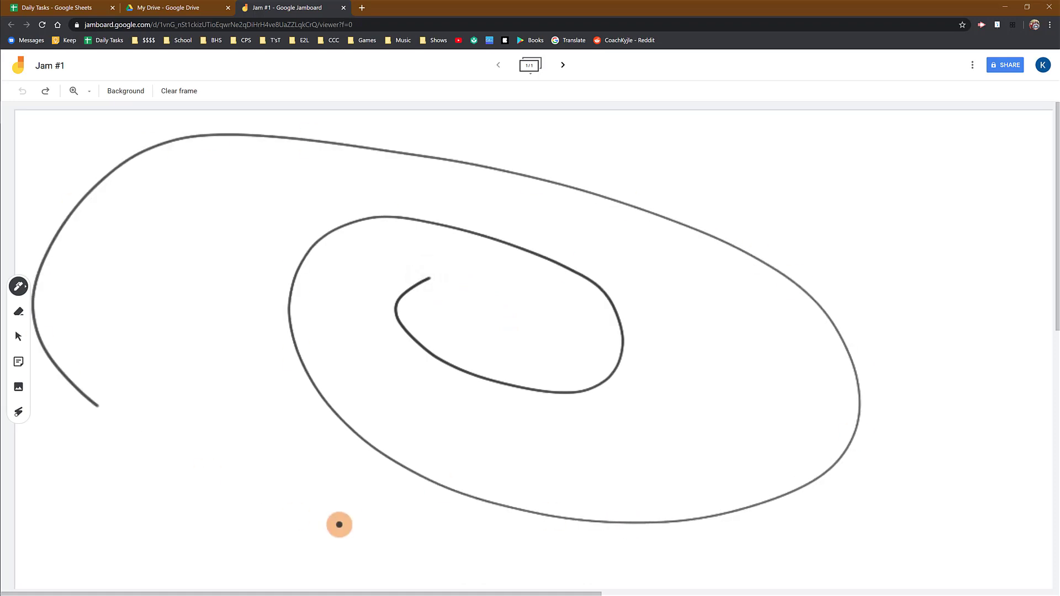
left_click(91, 93)
left_click(106, 109)
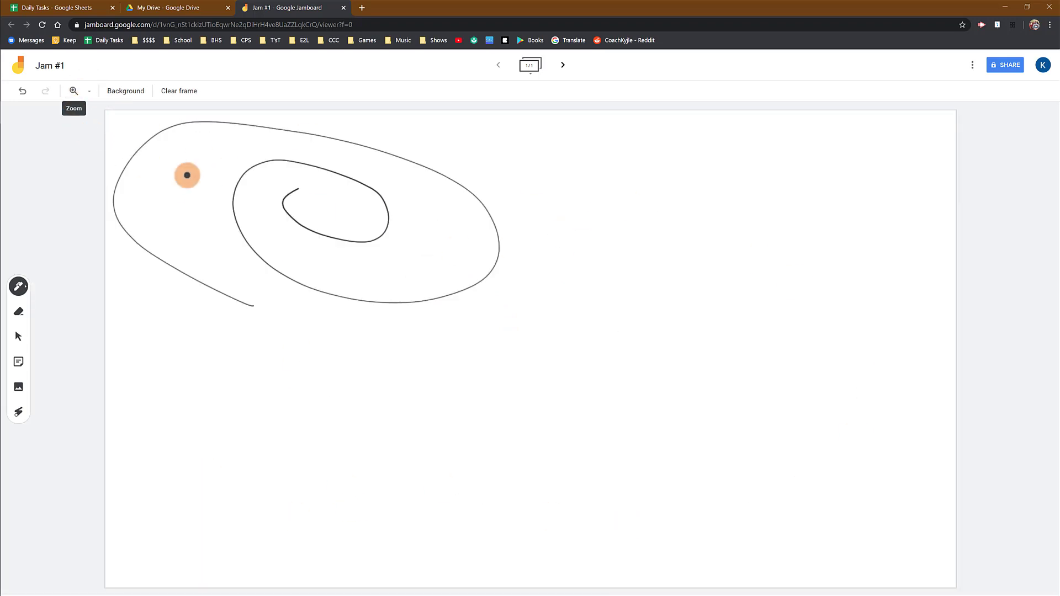
left_click(21, 90)
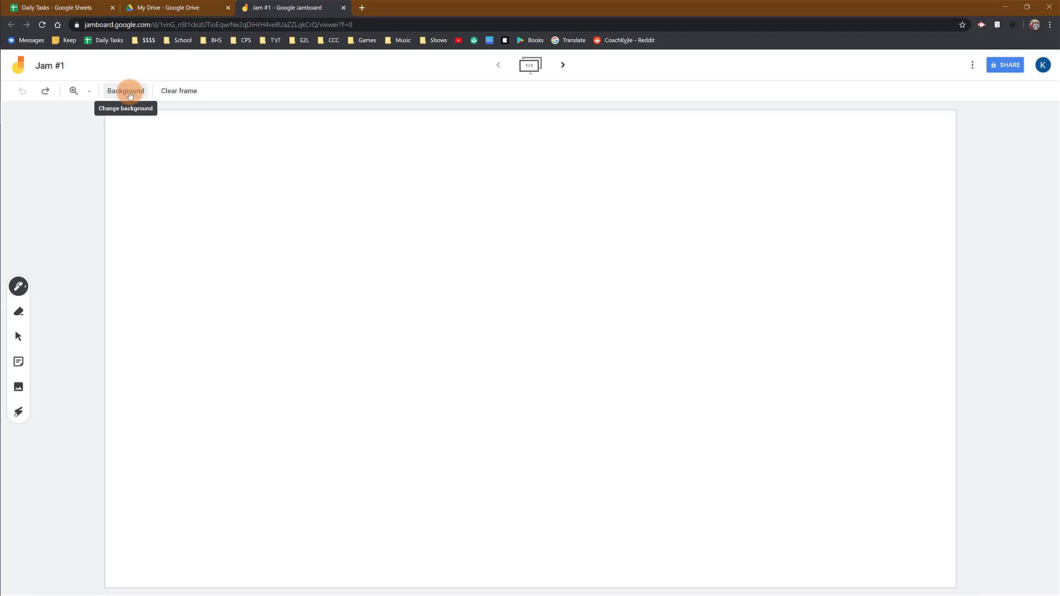
- Try a black chalkboard background and draw a white wavy line across the top
left_click(130, 94)
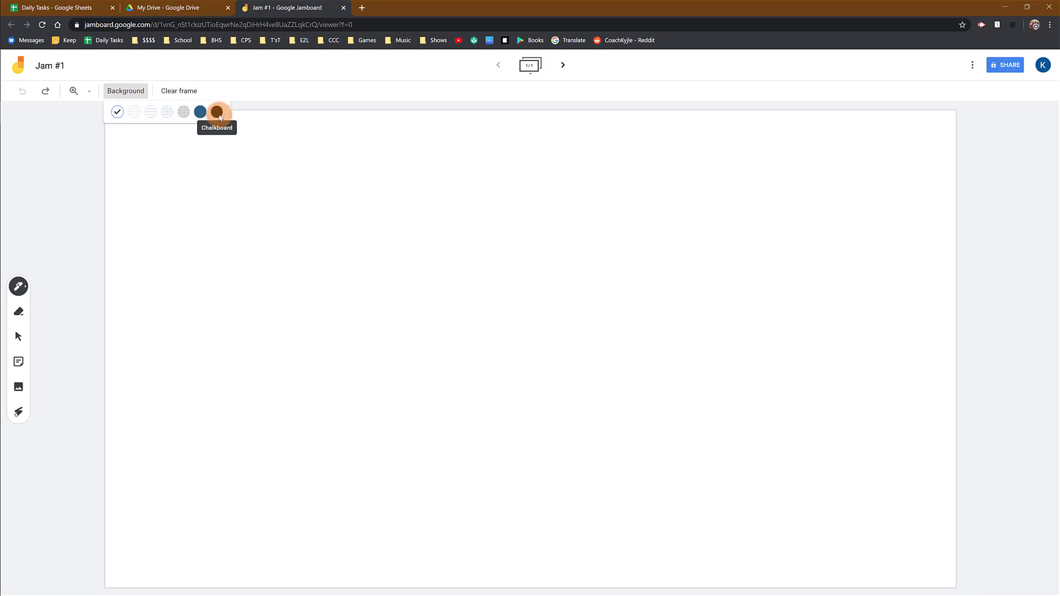
left_click(218, 113)
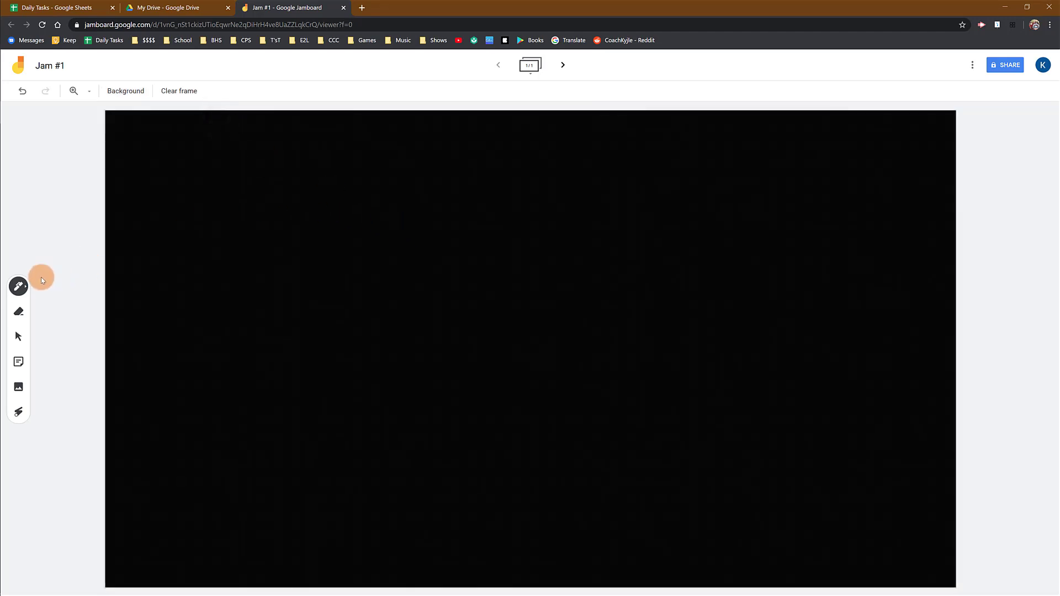
left_click(18, 286)
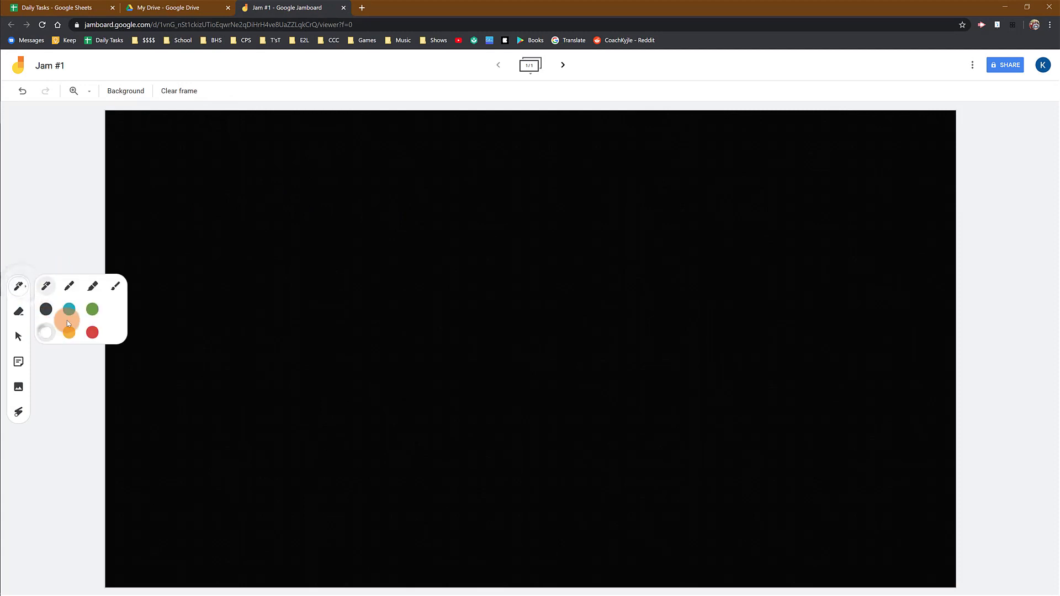
left_click_drag(204, 176, 512, 171)
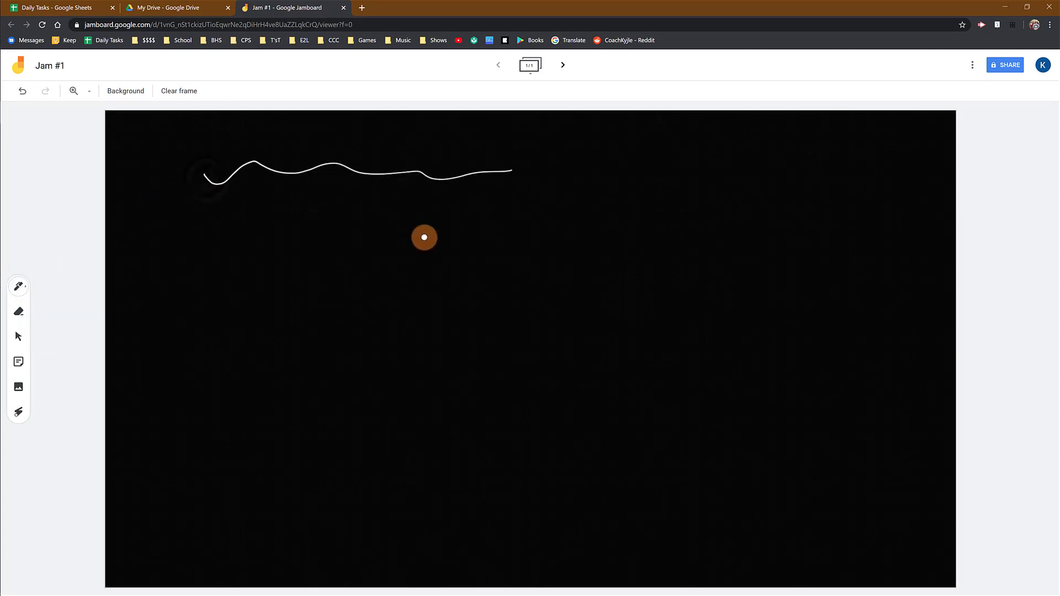
- Switch to a ruled background and draw a teal looping line across the frame
left_click(127, 91)
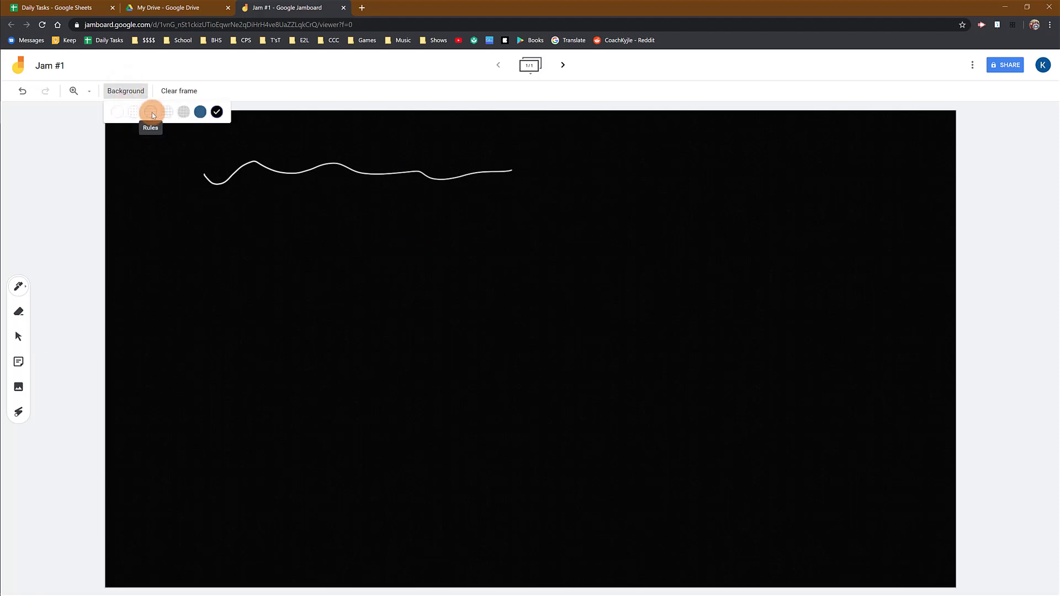
left_click(150, 113)
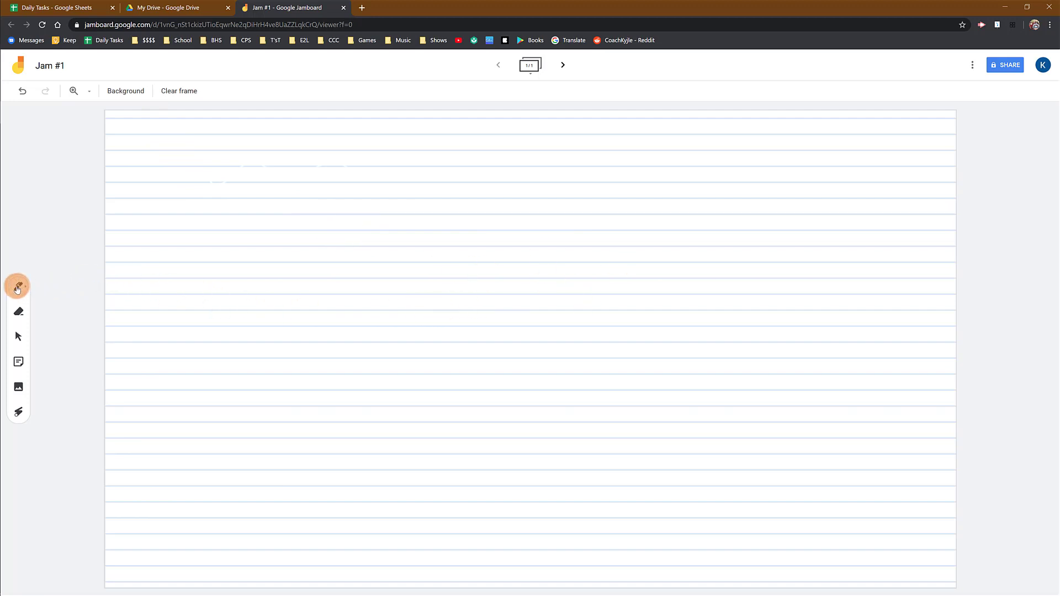
left_click(18, 286)
left_click(65, 318)
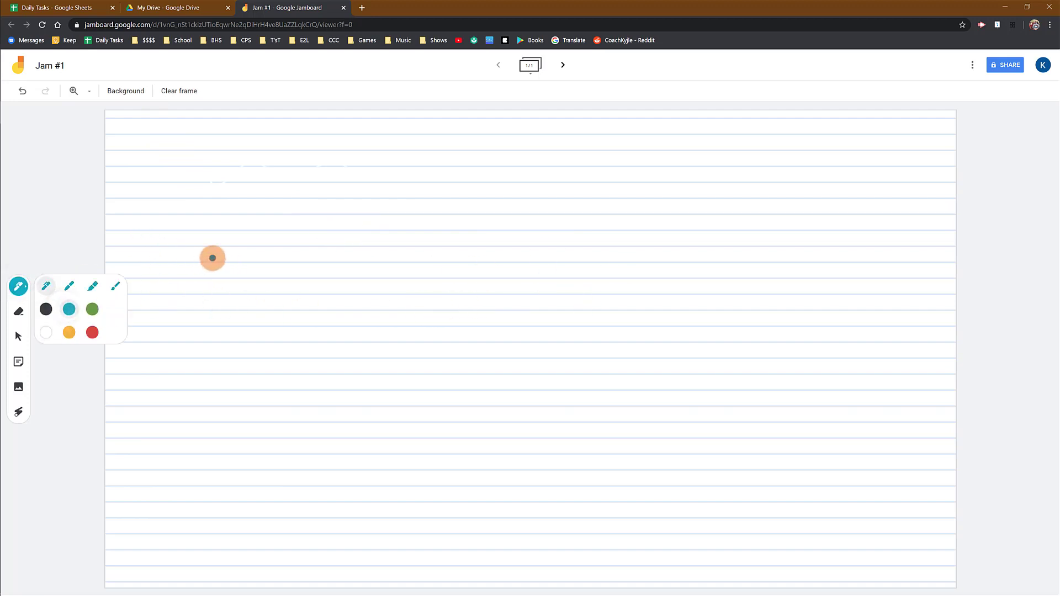
mouse_move(207, 258)
left_mouse_down()
mouse_move(229, 230)
mouse_move(234, 257)
mouse_move(265, 232)
mouse_move(420, 268)
mouse_move(504, 220)
mouse_move(625, 220)
mouse_move(748, 249)
left_mouse_up()
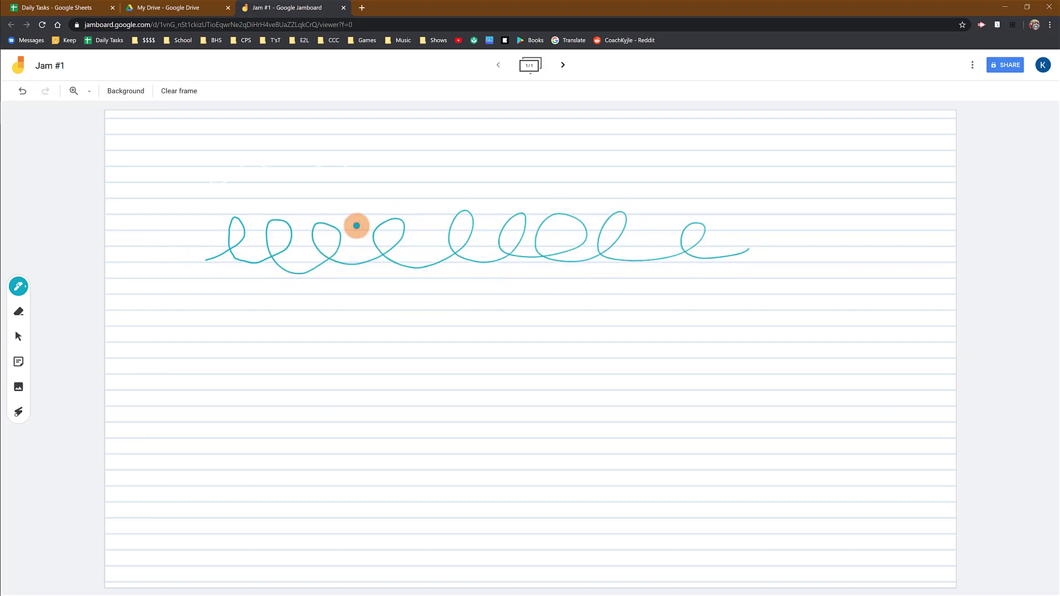
- Undo the teal line, the ruled background, and the white wavy line
left_click(22, 94)
left_click(23, 93)
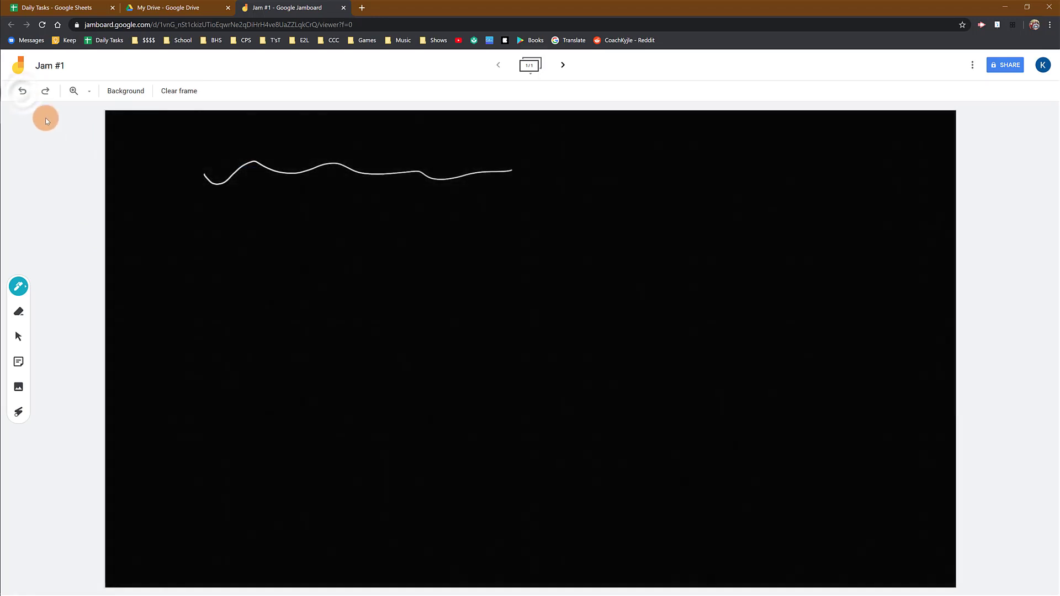
left_click(23, 94)
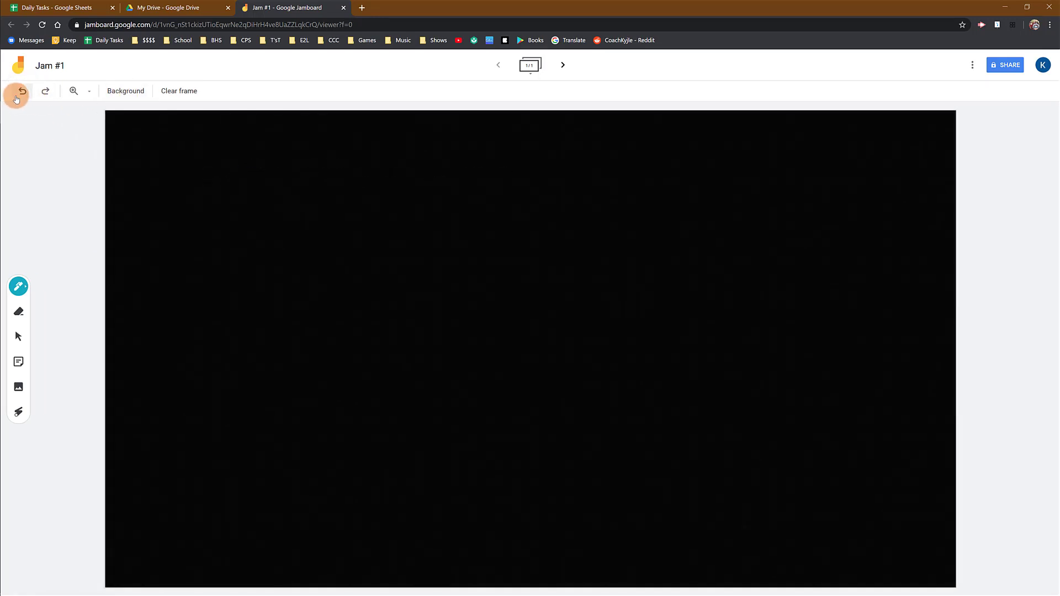
- Apply the grey graph grid background to the frame
left_click(120, 92)
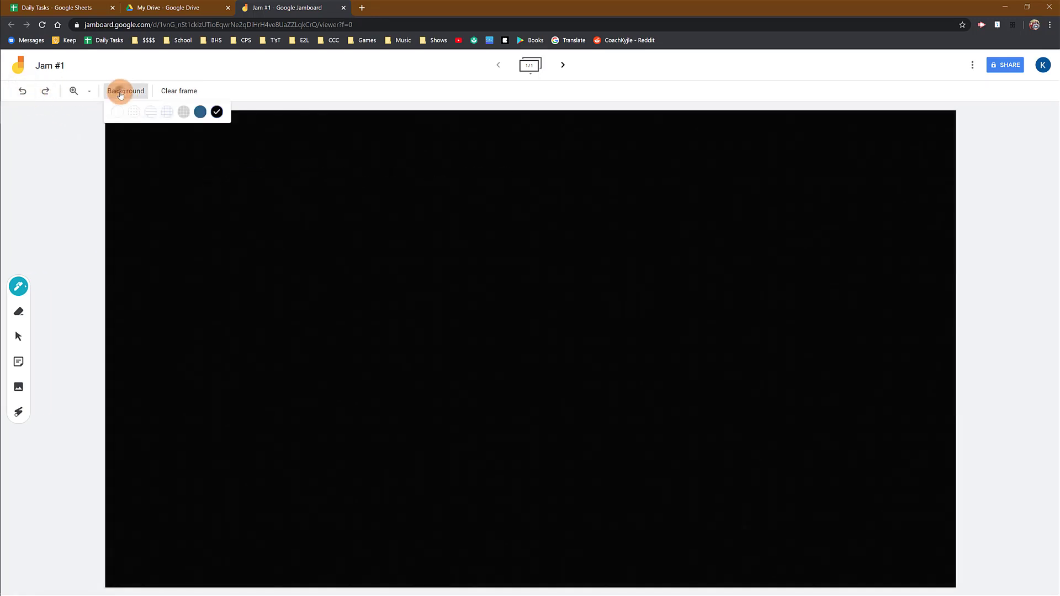
left_click(182, 113)
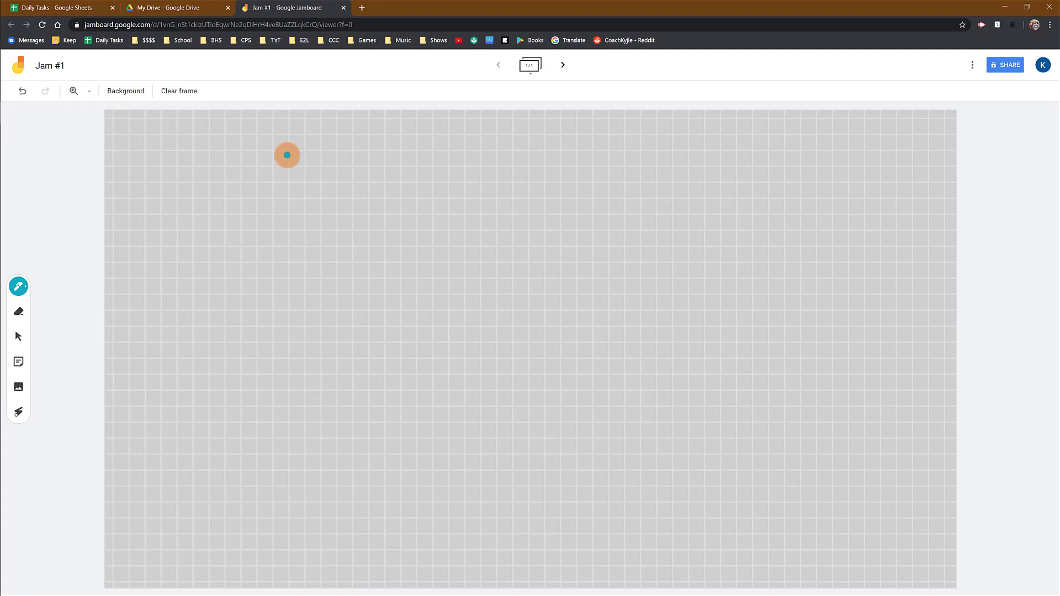
left_click(126, 90)
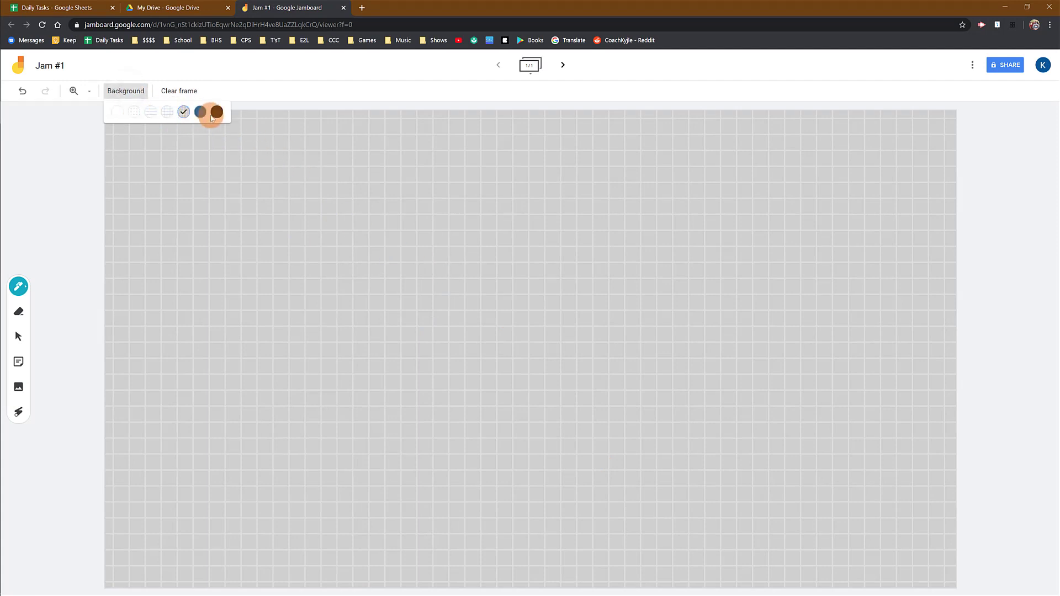
left_click(215, 179)
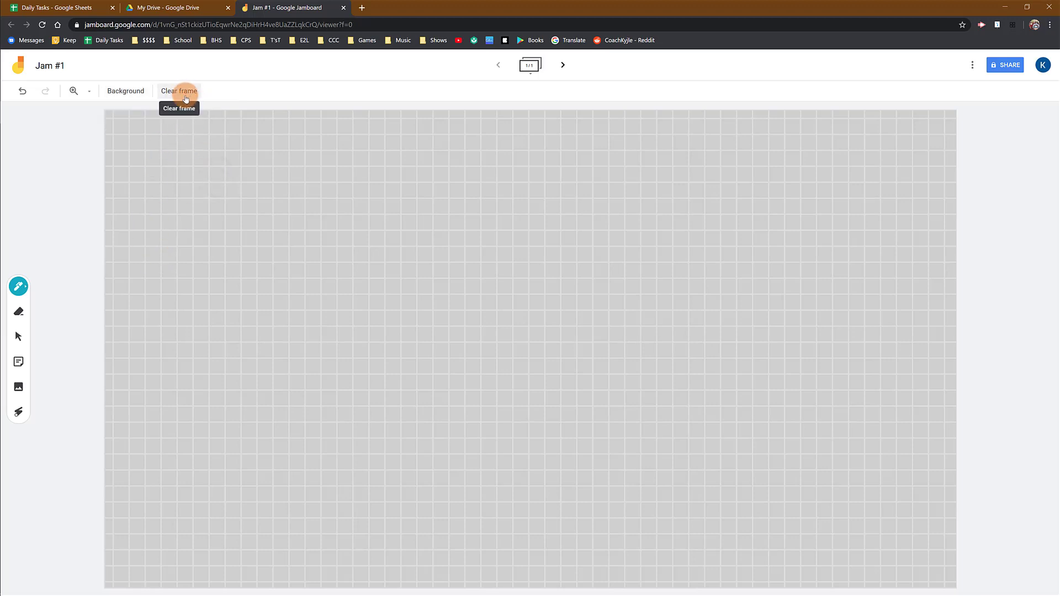
- Scribble several test doodles and loops across the canvas
left_click_drag(151, 171, 363, 216)
mouse_move(431, 254)
left_mouse_down()
mouse_move(308, 256)
mouse_move(612, 362)
mouse_move(457, 492)
mouse_move(490, 234)
mouse_move(429, 253)
left_mouse_up()
mouse_move(229, 358)
left_mouse_down()
mouse_move(220, 398)
mouse_move(330, 360)
left_mouse_up()
mouse_move(823, 386)
left_mouse_down()
mouse_move(800, 417)
mouse_move(843, 425)
left_mouse_up()
left_click_drag(743, 234, 807, 266)
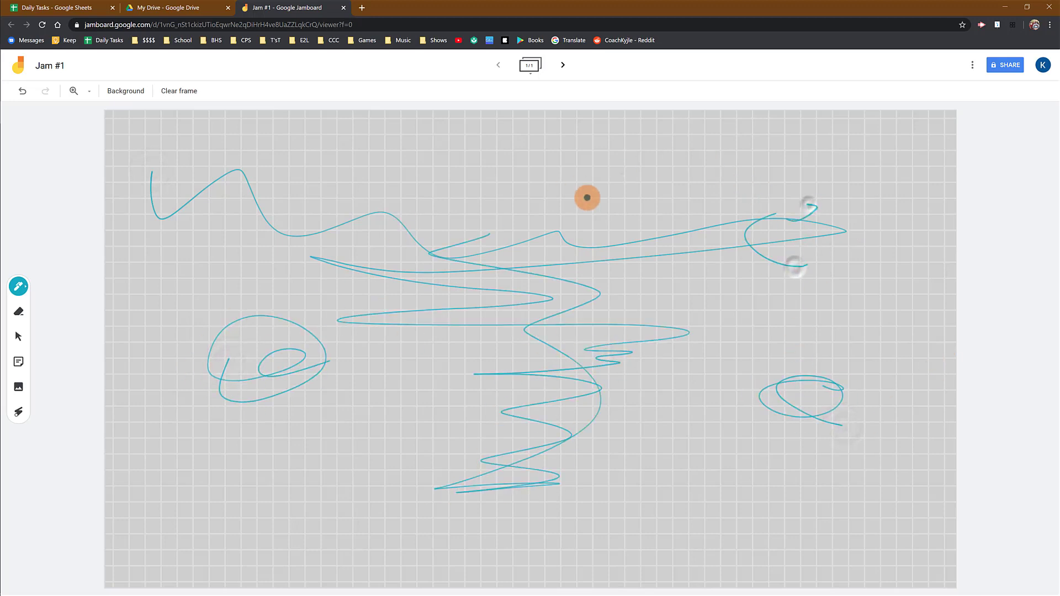
mouse_move(612, 179)
left_mouse_down()
mouse_move(457, 168)
mouse_move(474, 162)
left_mouse_up()
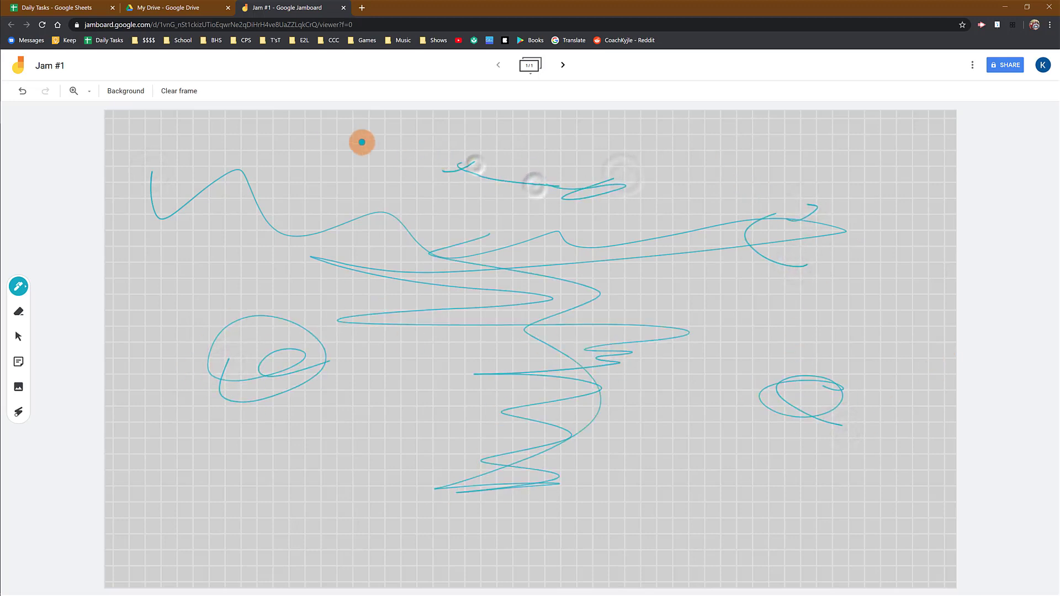
- Clear all drawings from the frame and set the background to None (plain white)
left_click(181, 92)
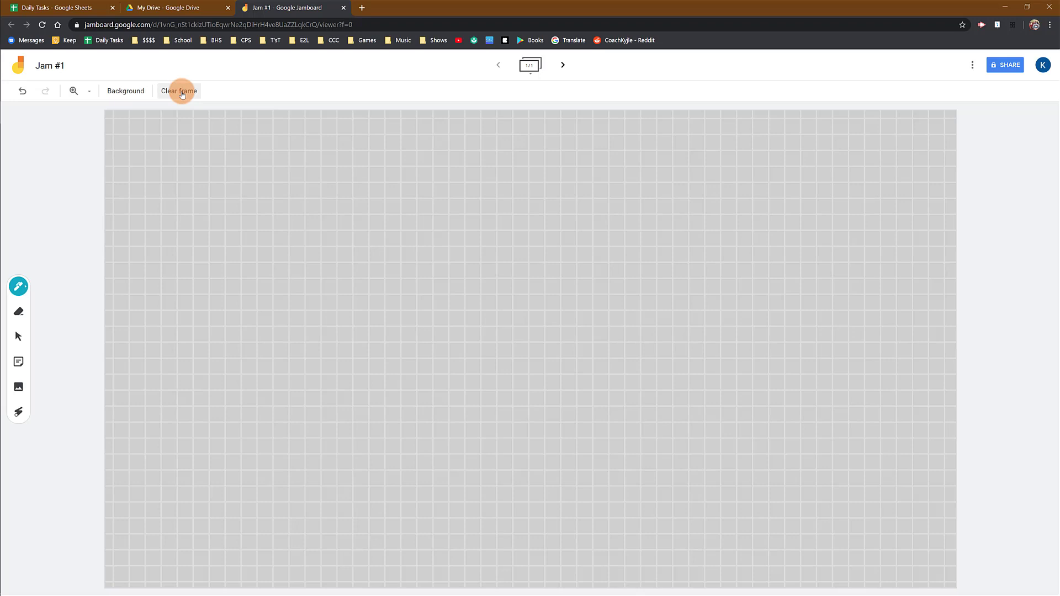
left_click(125, 91)
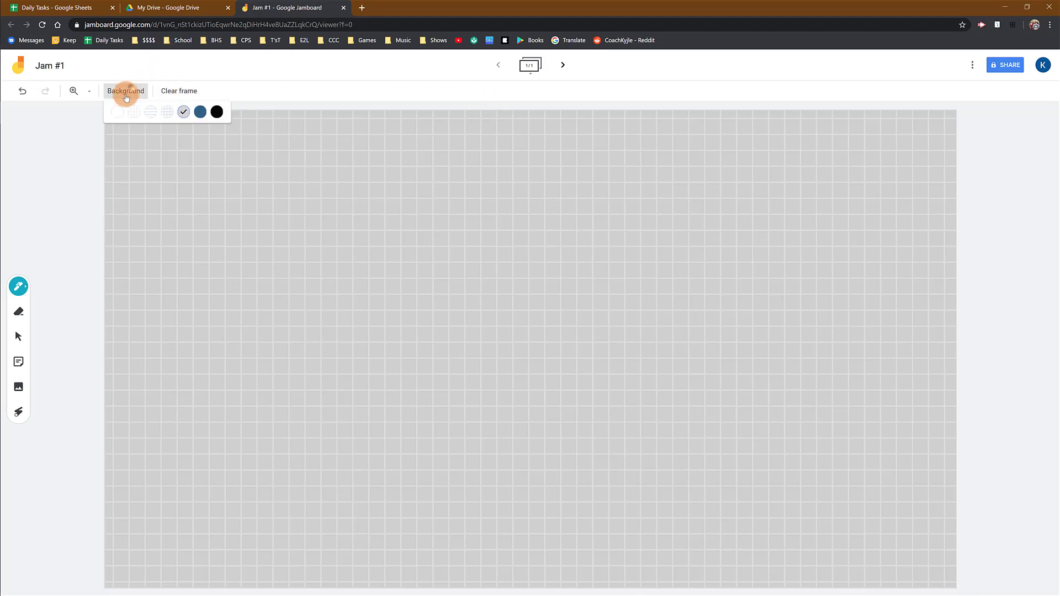
left_click(119, 113)
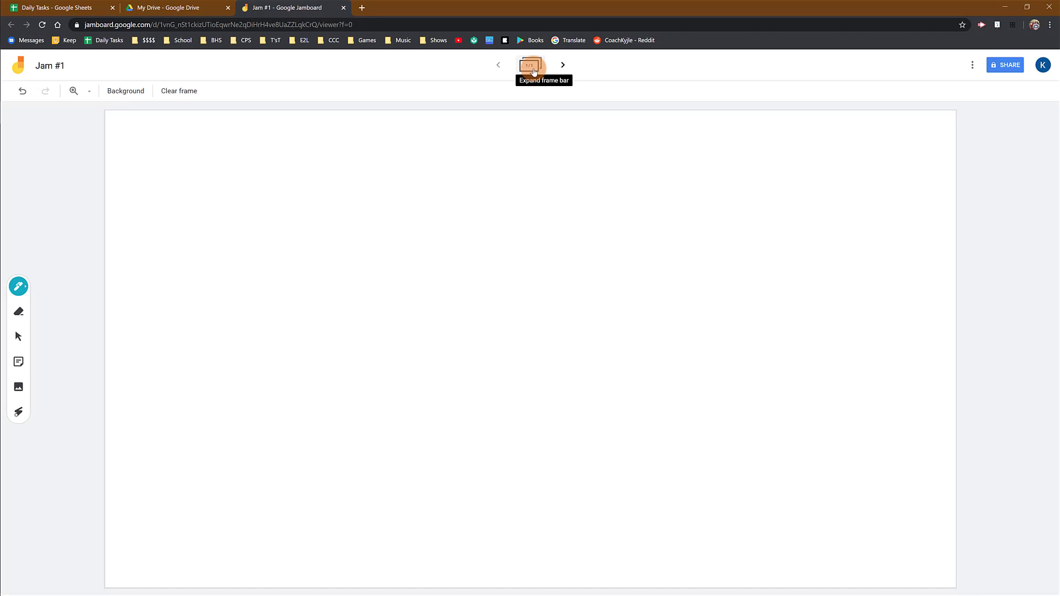
- Hand-write 'Hi!' in teal pen across the white frame
left_click(531, 67)
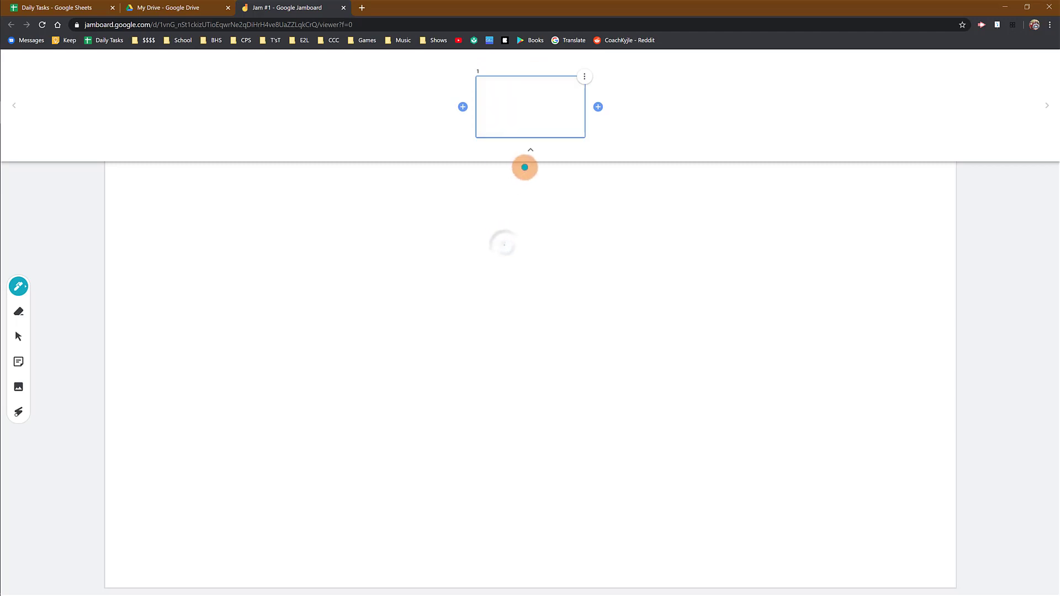
left_click(530, 150)
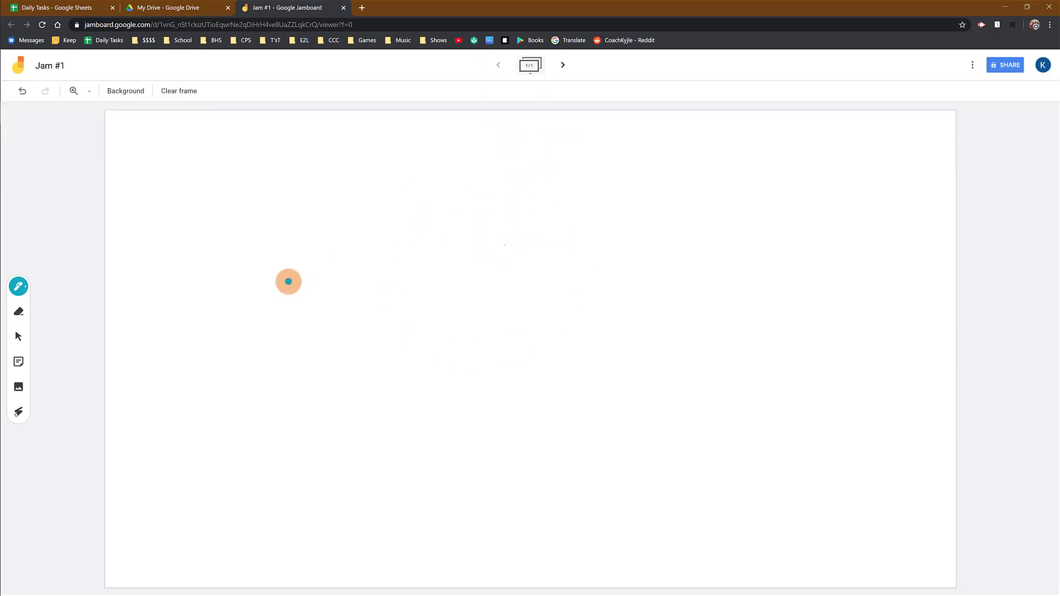
left_click_drag(291, 227, 308, 364)
left_click_drag(347, 223, 352, 359)
left_click_drag(304, 305, 403, 293)
left_click_drag(438, 297, 447, 355)
left_click(424, 265)
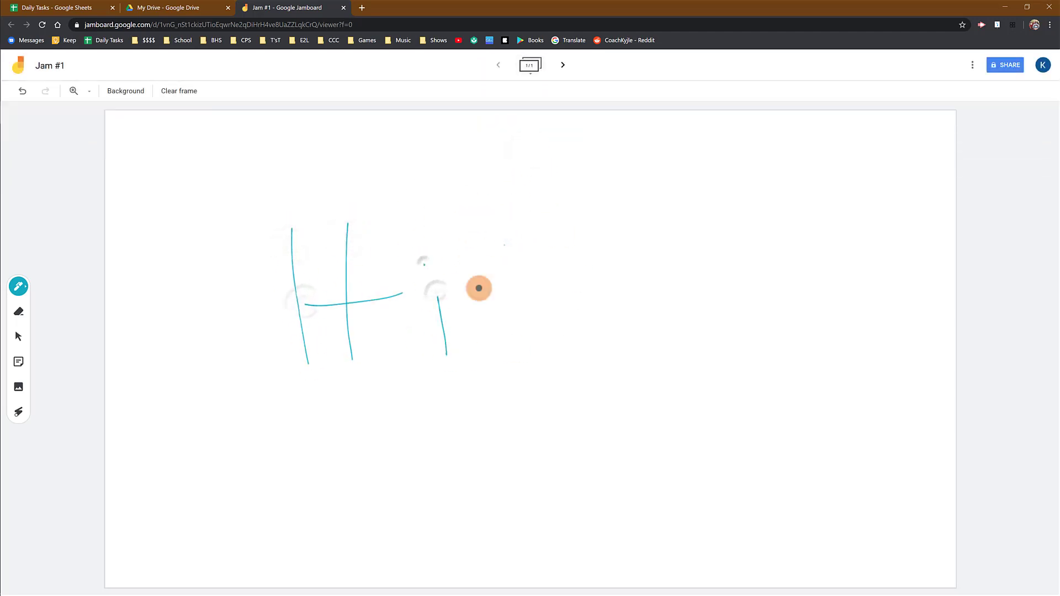
left_click_drag(479, 218, 482, 320)
left_click_drag(488, 341, 497, 345)
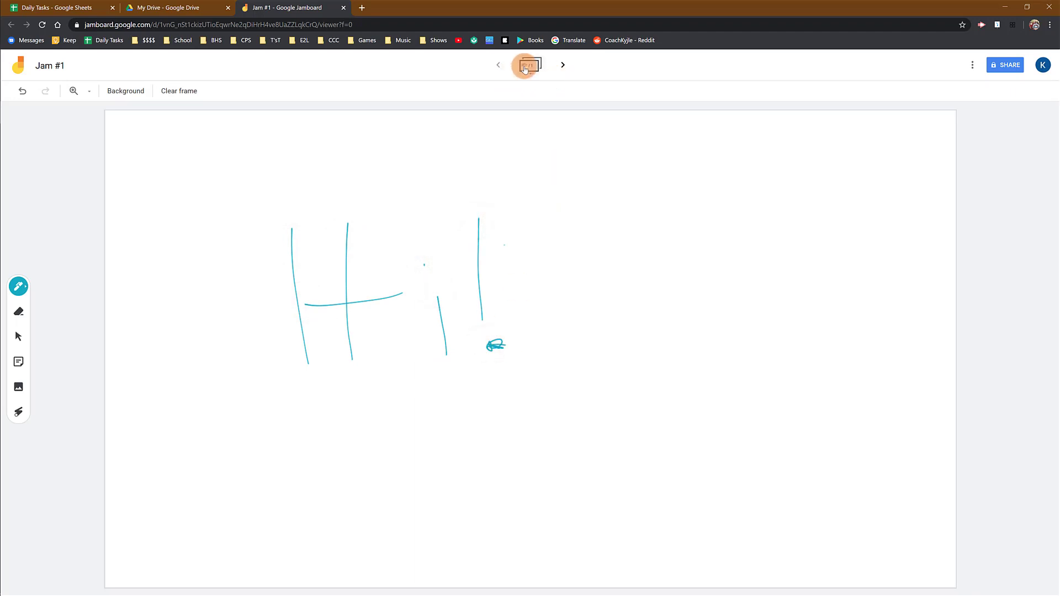
- Expand the frame bar and add a new blank frame after frame 1
left_click(525, 67)
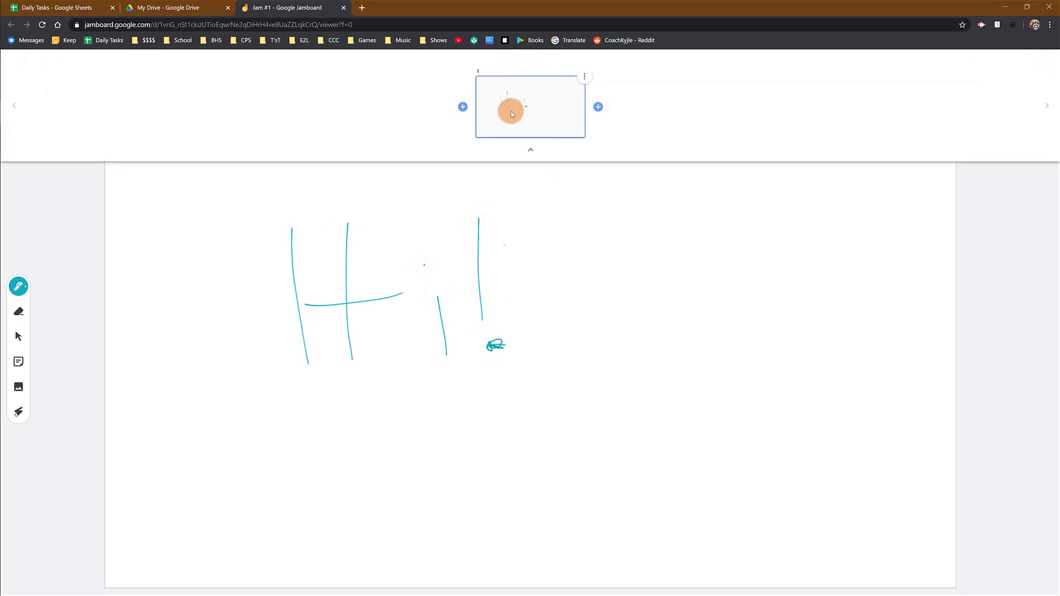
left_click(531, 154)
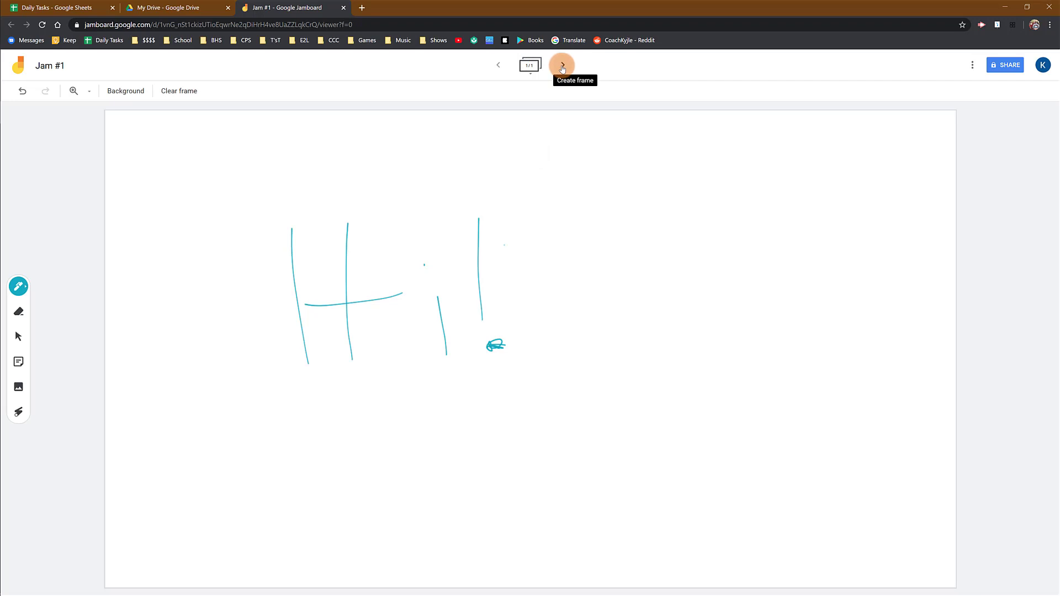
left_click(530, 66)
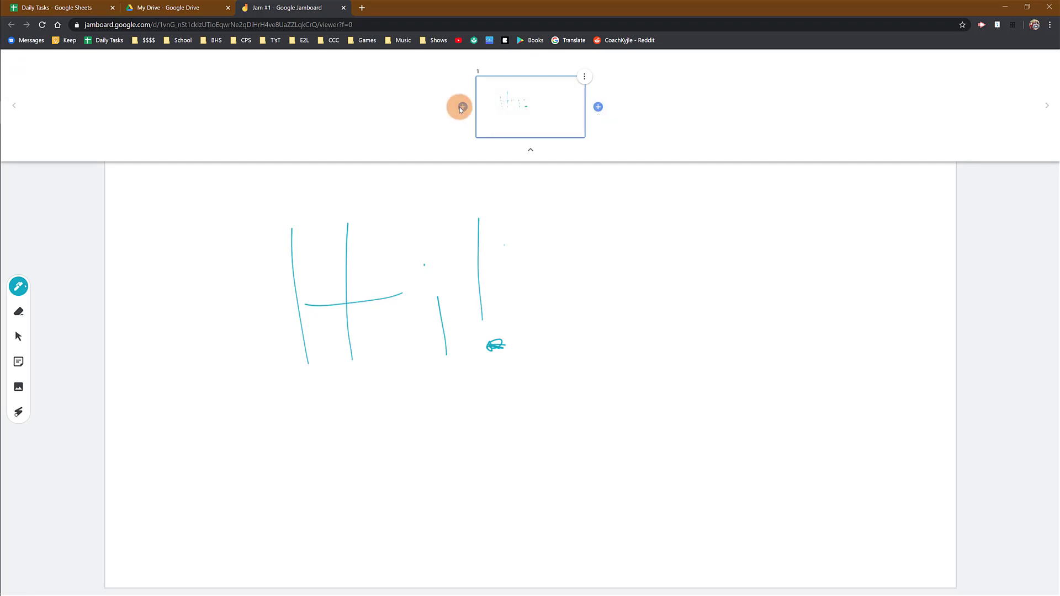
left_click(598, 107)
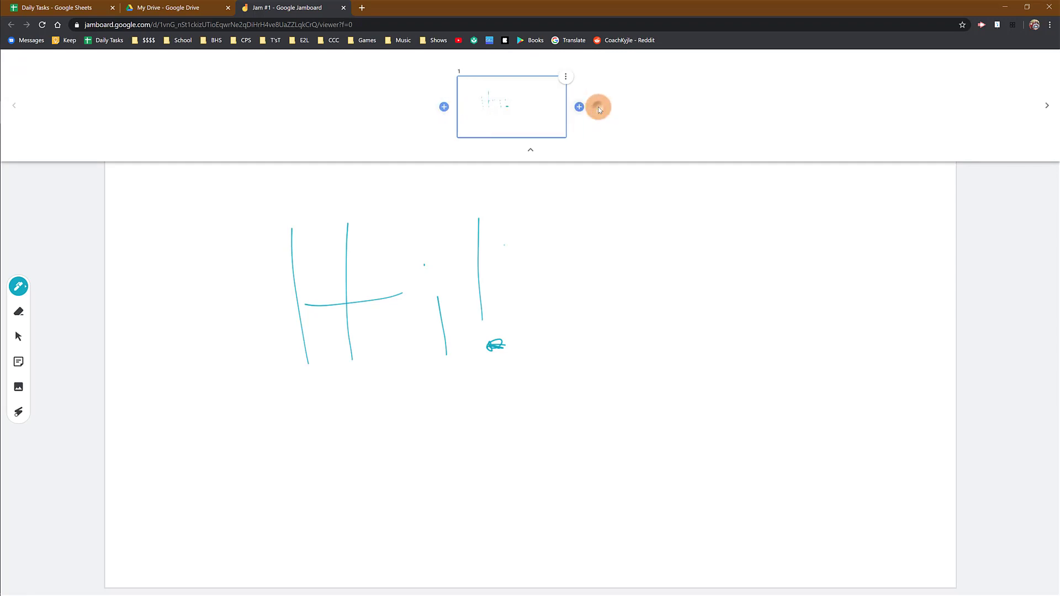
- Give the new frame 2 a grey graph grid background
left_click(605, 109)
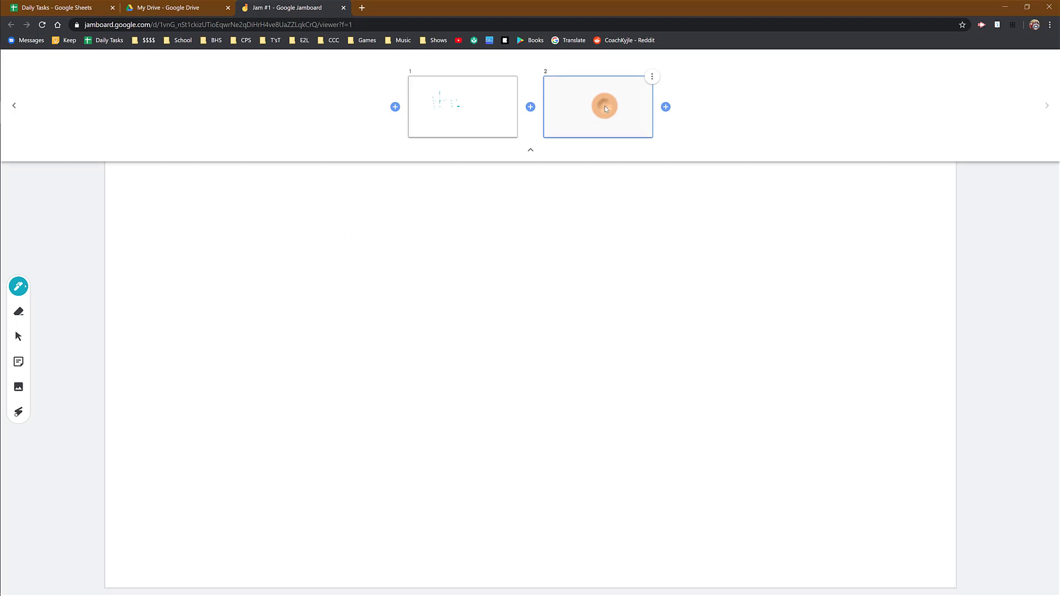
left_click(530, 150)
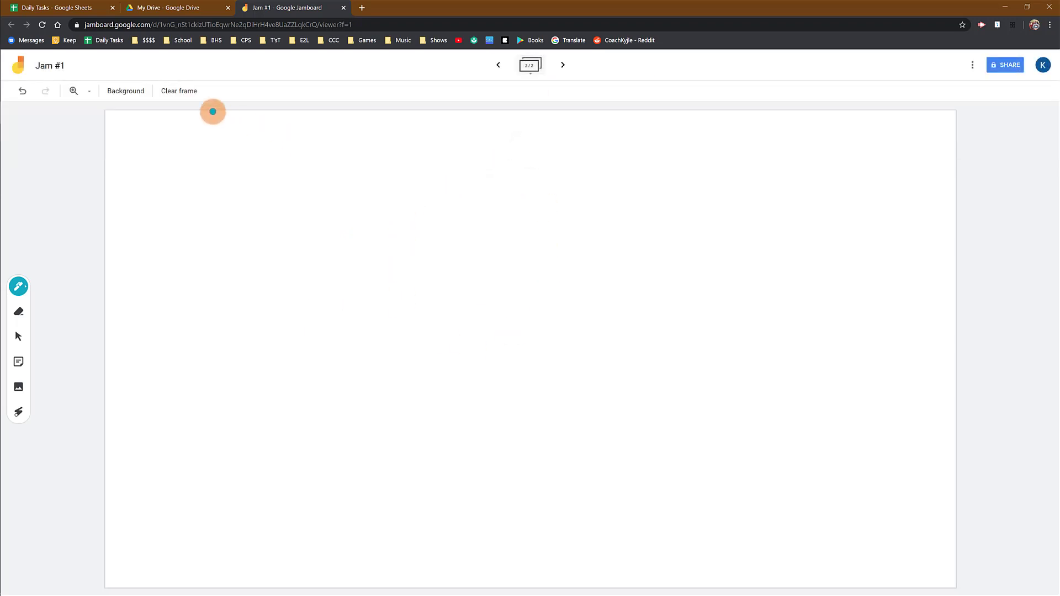
left_click(127, 91)
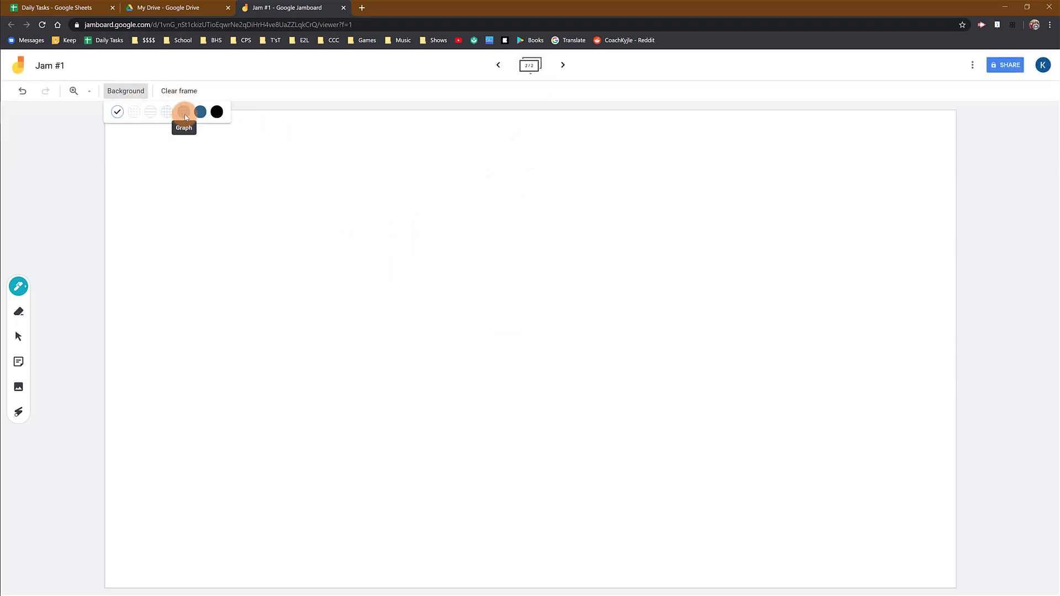
left_click(185, 117)
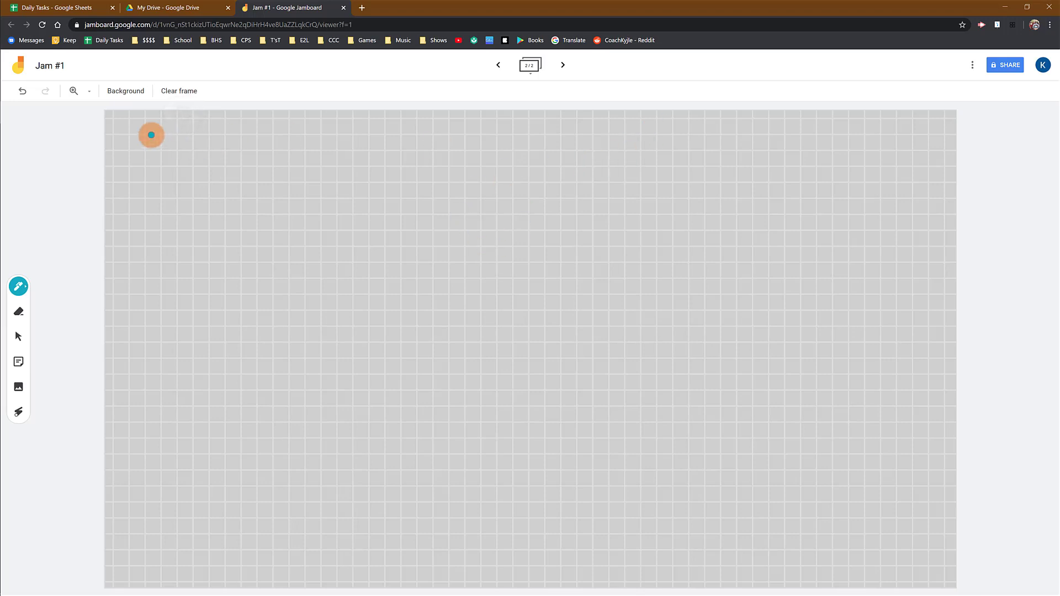
- Write a Z in frame 2's top-left corner and a 1 in frame 1's
left_click_drag(129, 131, 152, 153)
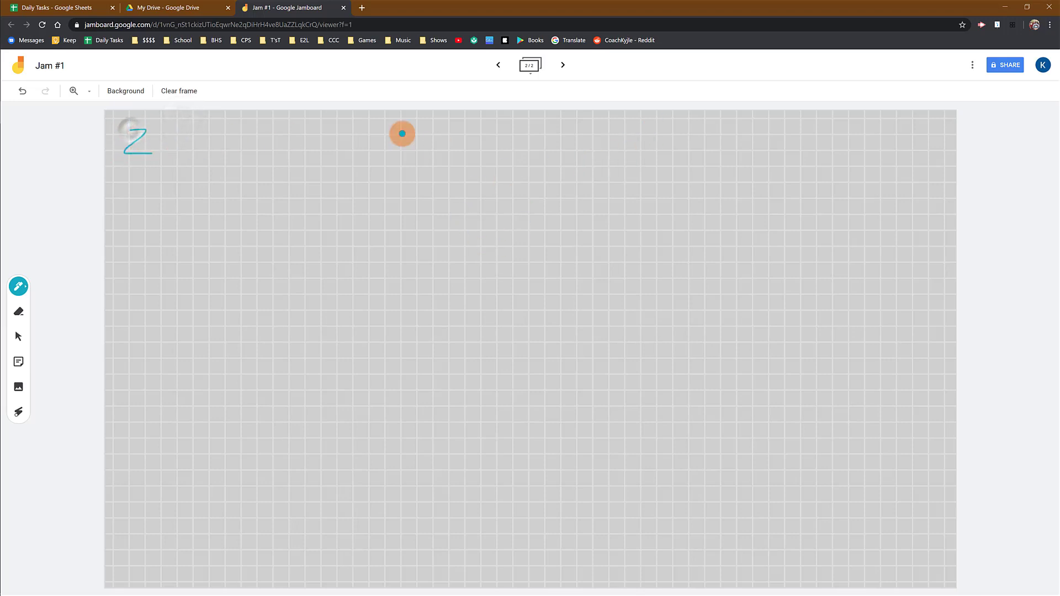
left_click(499, 67)
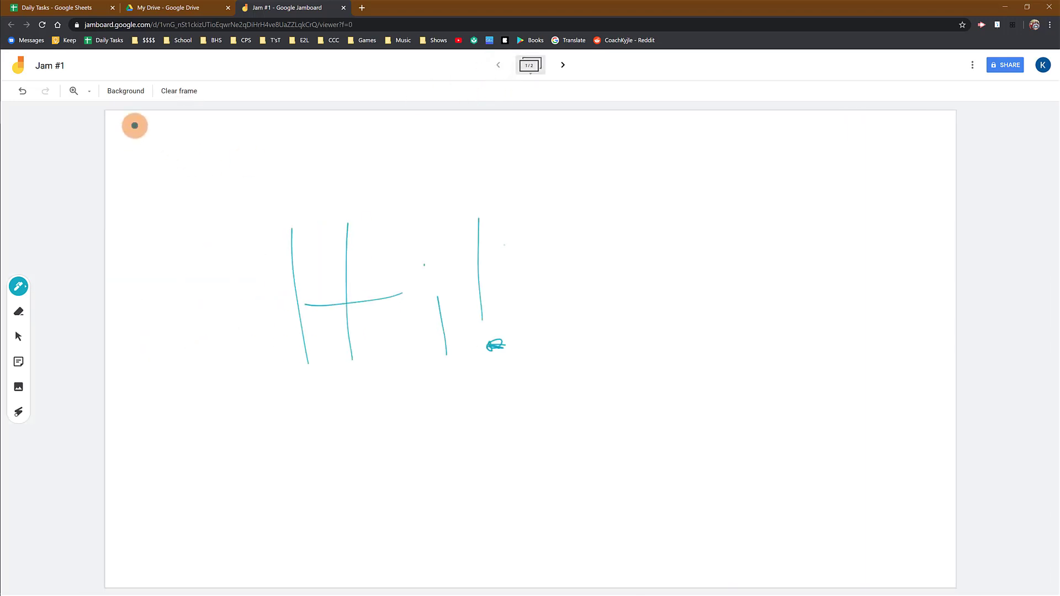
mouse_move(127, 130)
left_mouse_down()
mouse_move(113, 149)
mouse_move(154, 147)
left_mouse_up()
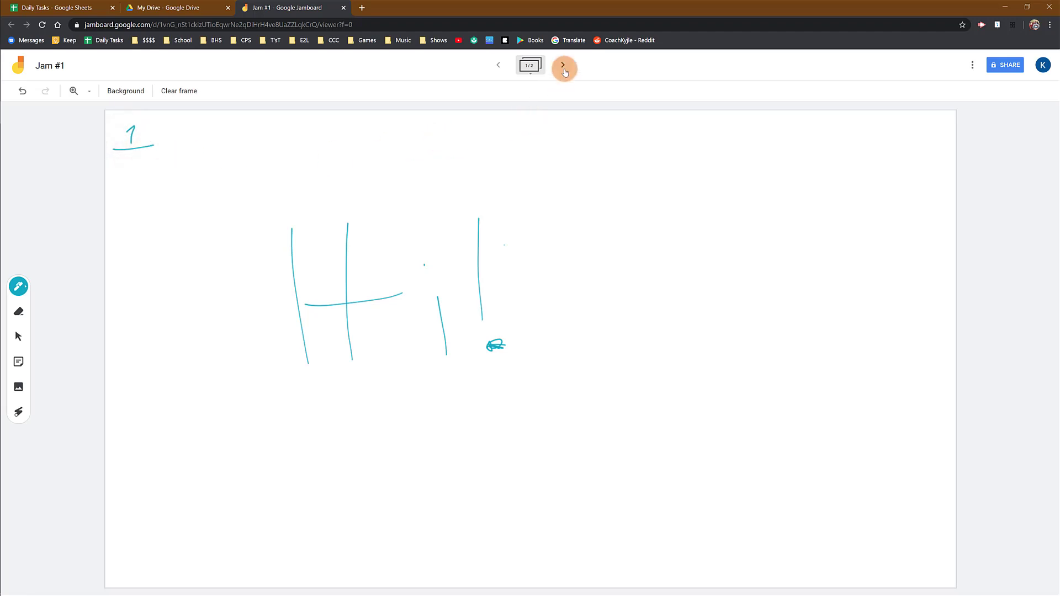
left_click(564, 66)
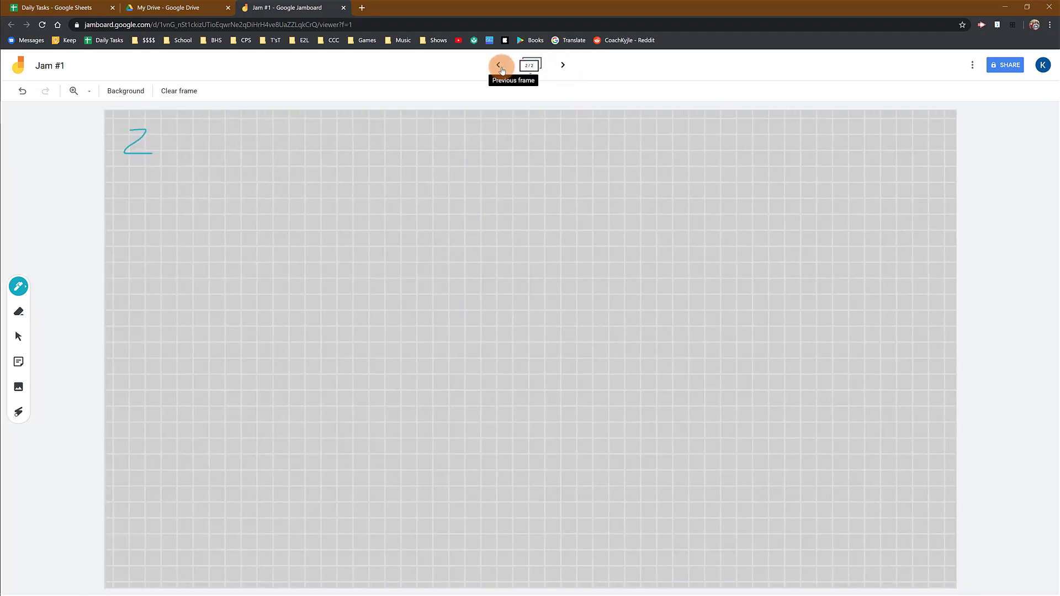
left_click(500, 67)
left_click(563, 66)
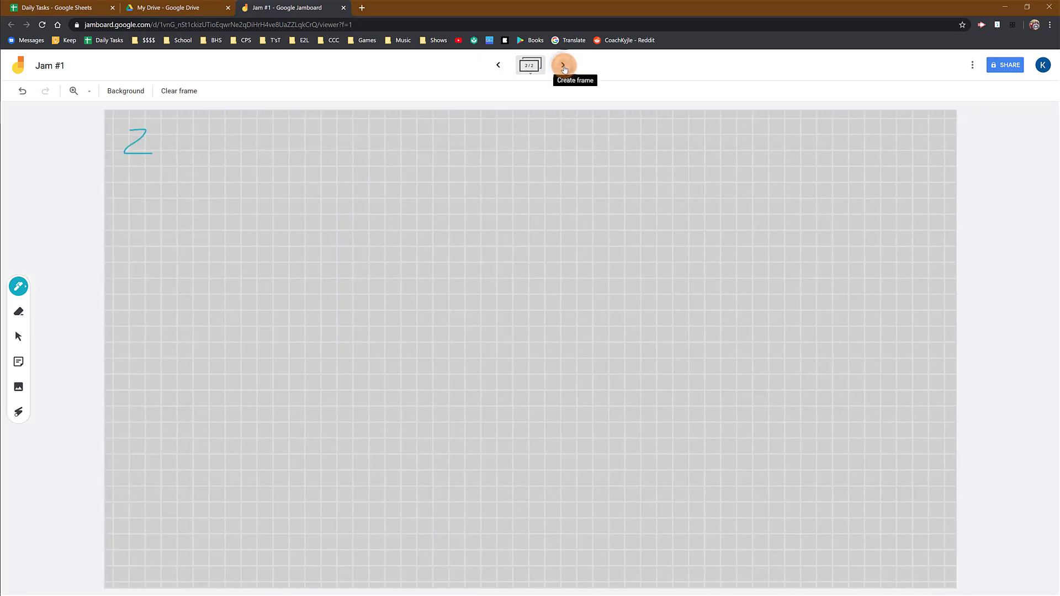
- Add four more blank frames and drag frame 8 to a new position
left_click(564, 66)
left_click(564, 66)
left_click(564, 66)
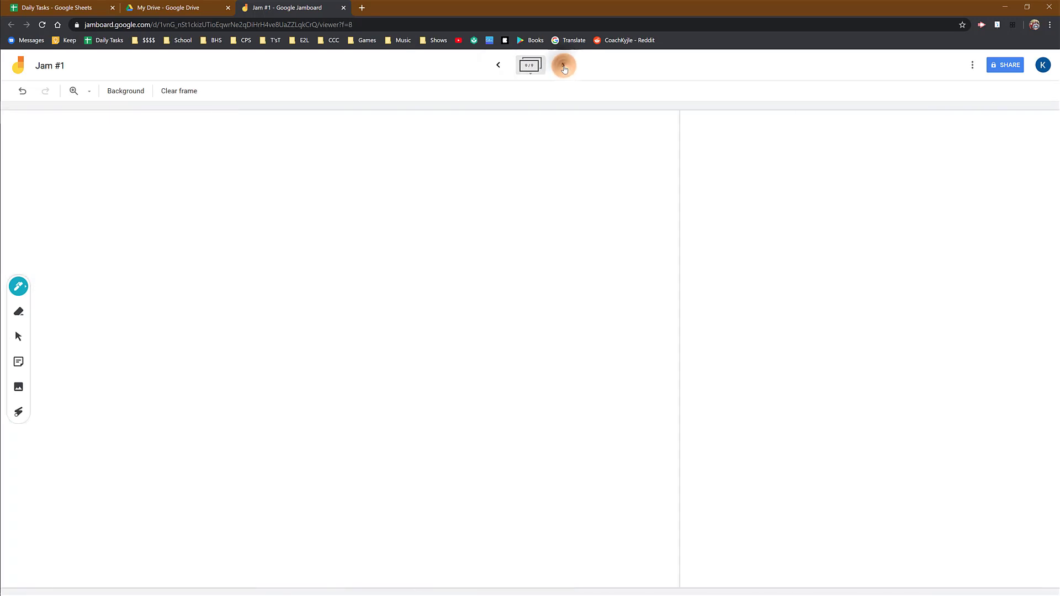
left_click(563, 66)
left_click(531, 66)
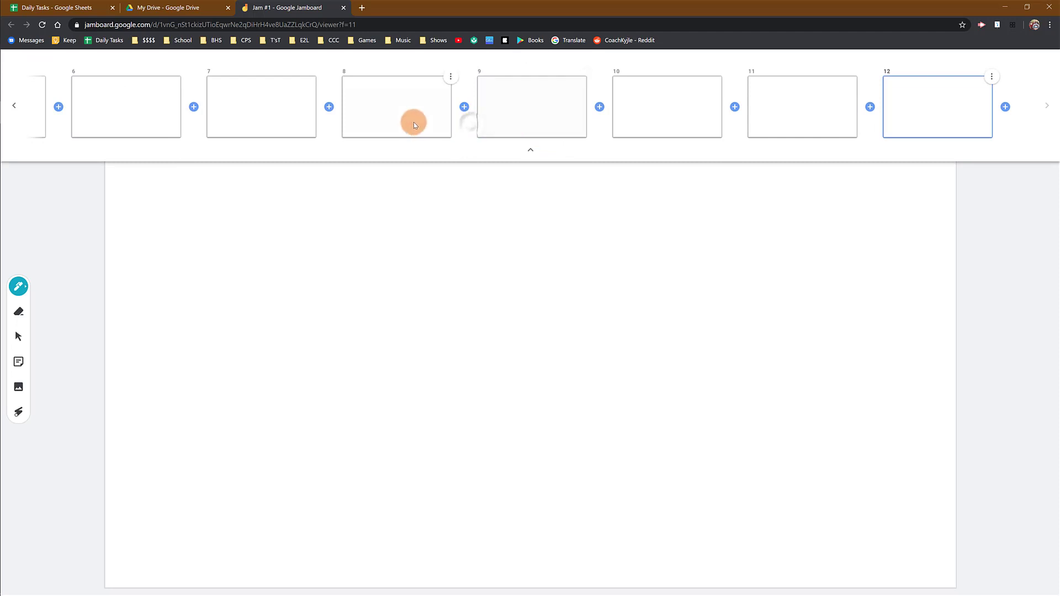
left_click_drag(414, 125, 458, 116)
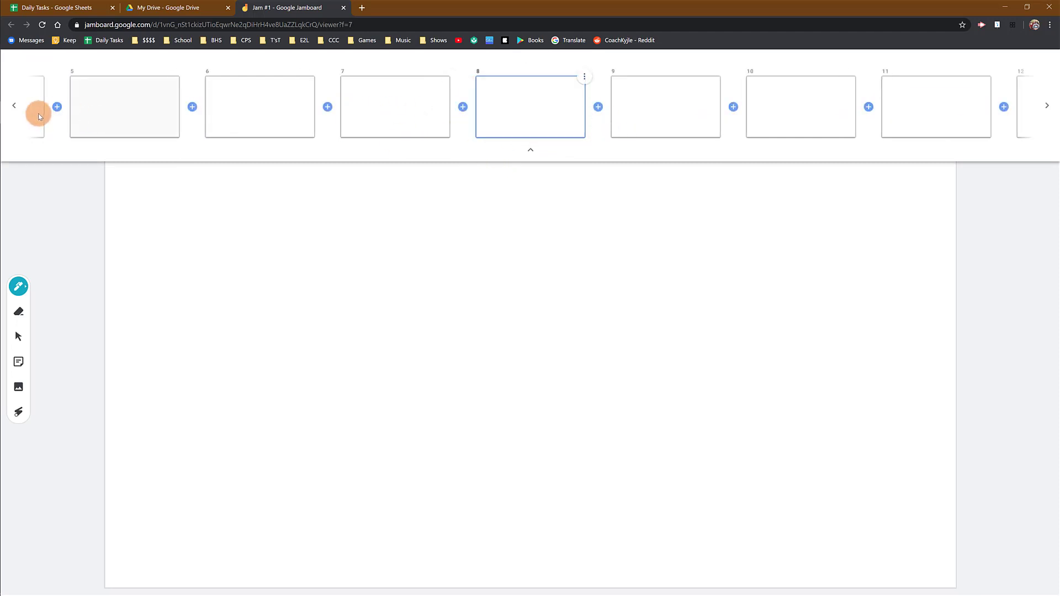
- Navigate back through the frame bar to frame 2 and collapse the bar
left_click(14, 110)
left_click(15, 109)
left_click(14, 110)
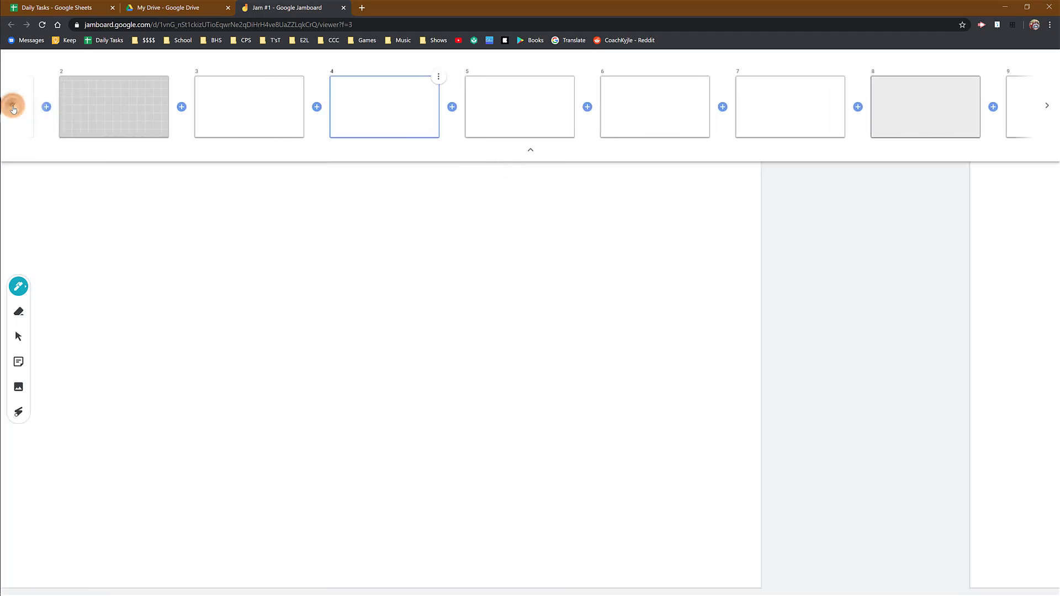
left_click(14, 109)
left_click(253, 105)
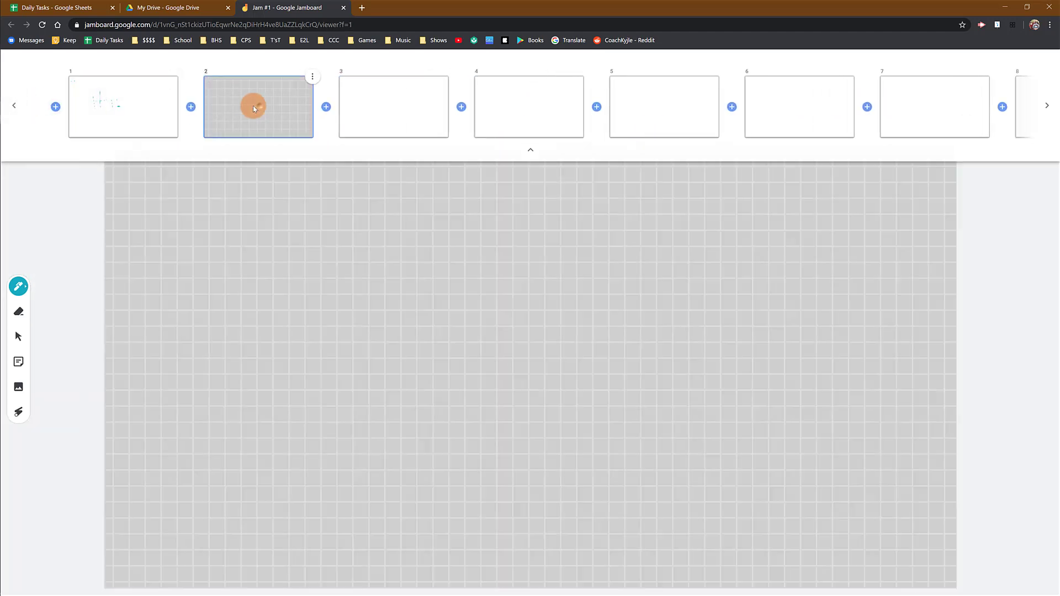
left_click(174, 111)
left_click(274, 113)
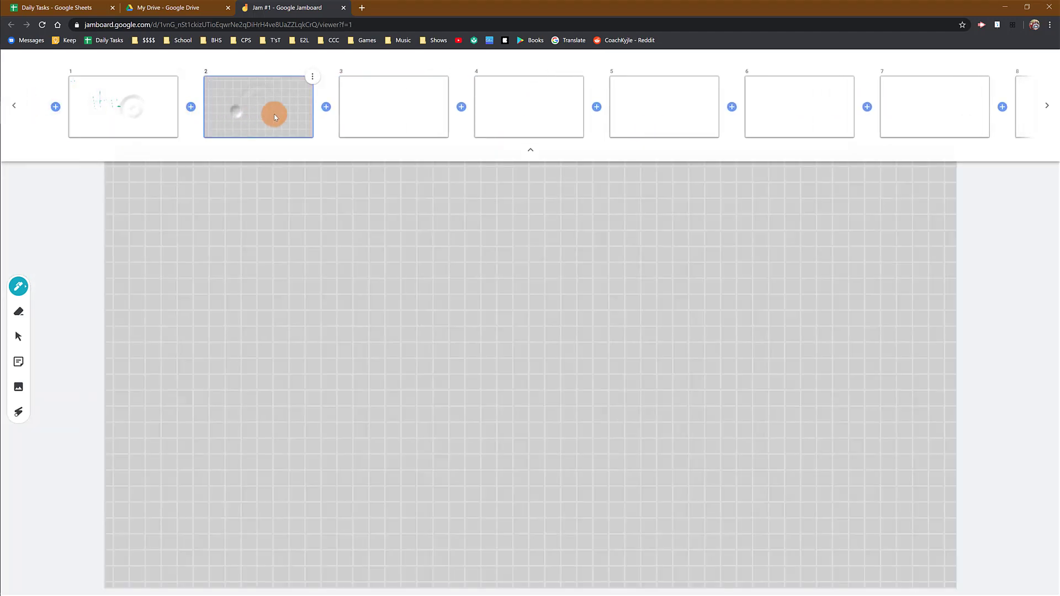
left_click(529, 157)
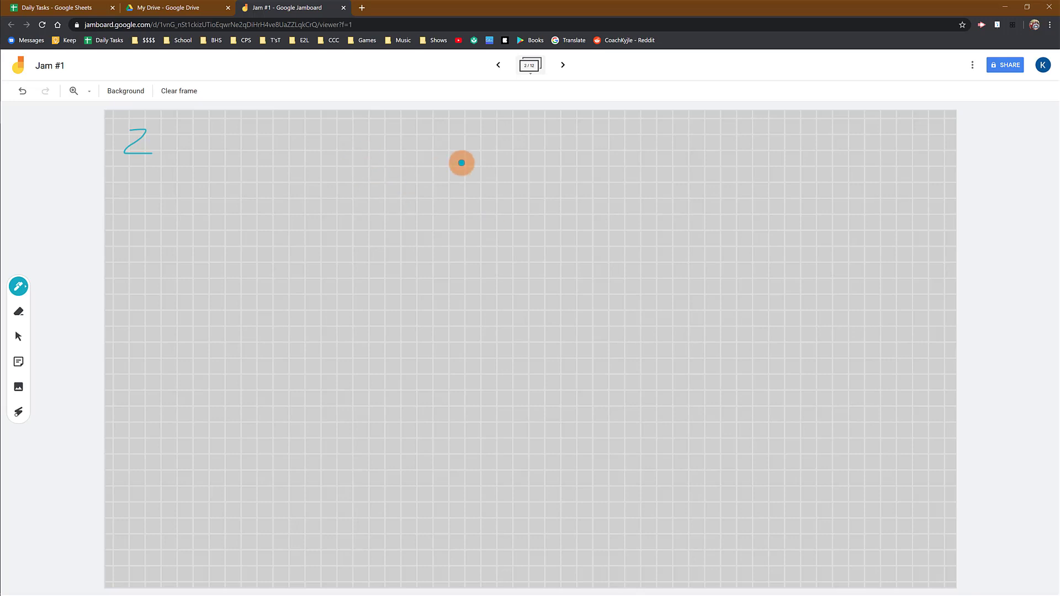
- Draw a teal 'Q:' near the top centre and a long horizontal line across frame 2's middle
left_click_drag(497, 143, 535, 201)
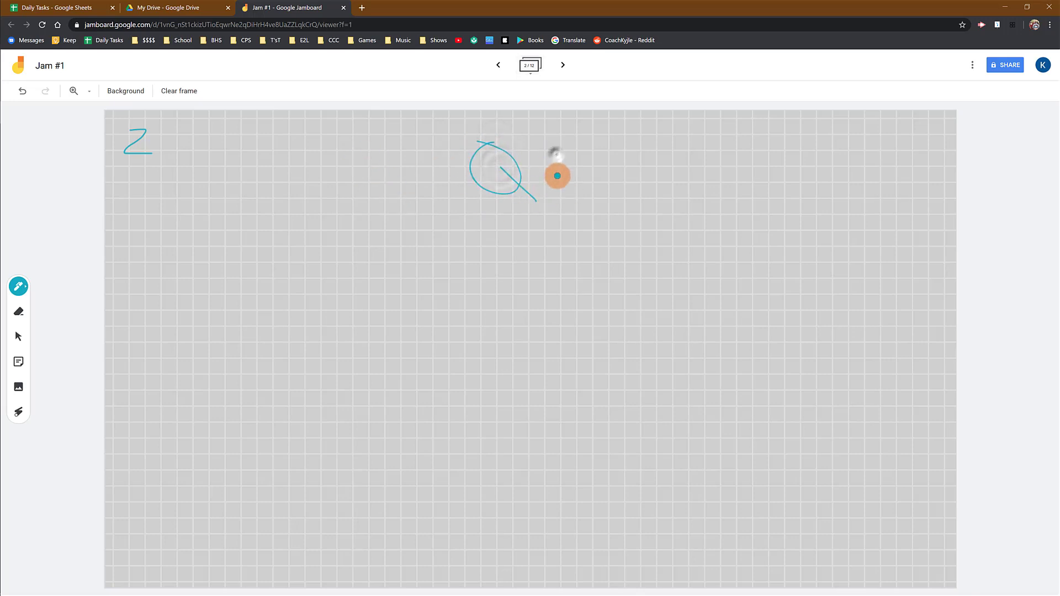
left_click(558, 177)
left_click(557, 156)
left_click_drag(337, 323, 703, 319)
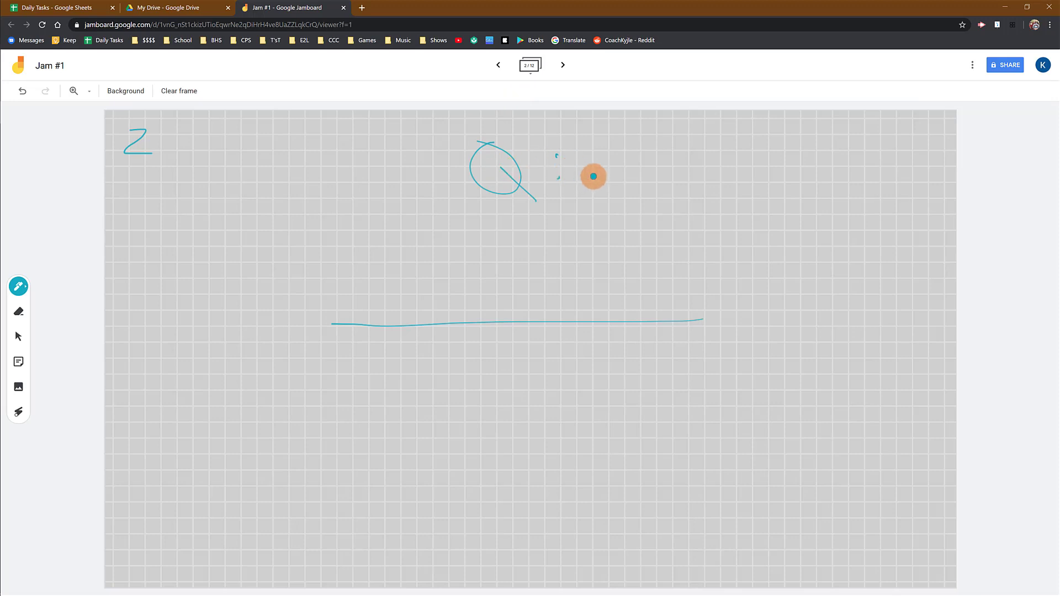
left_click(530, 66)
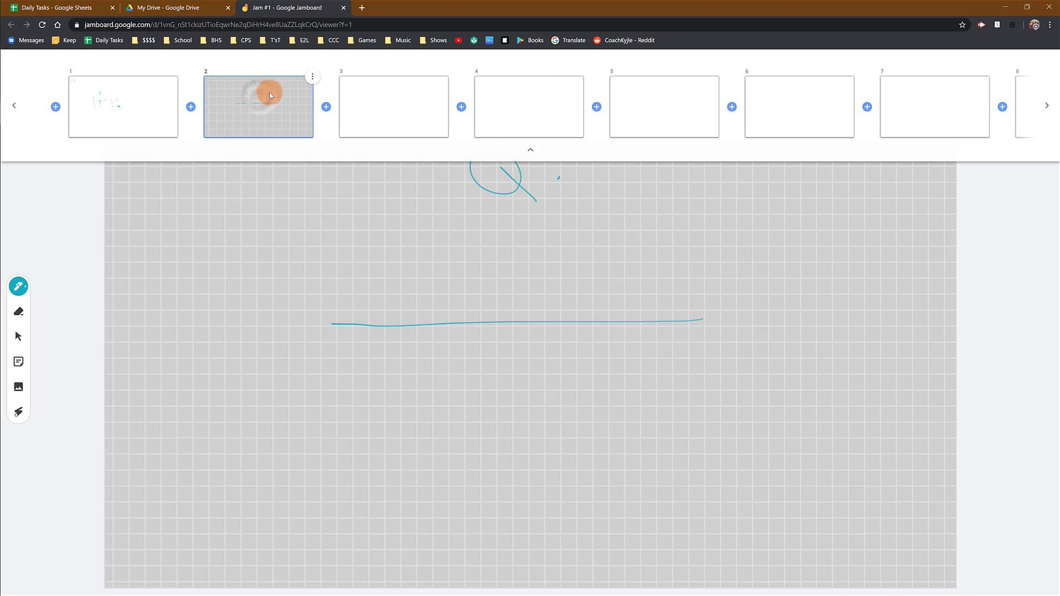
left_click(530, 148)
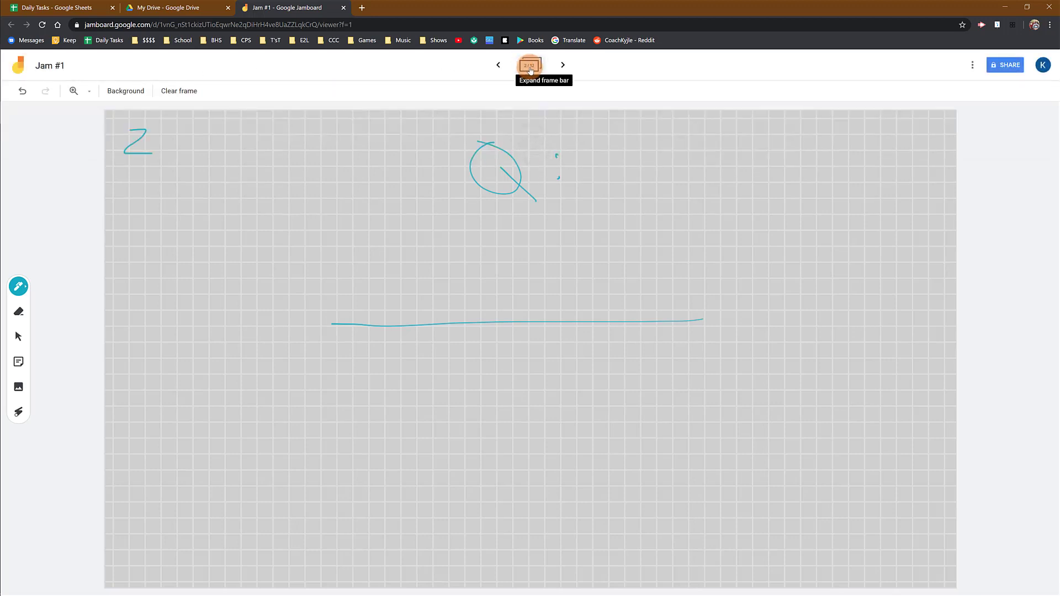
left_click(531, 67)
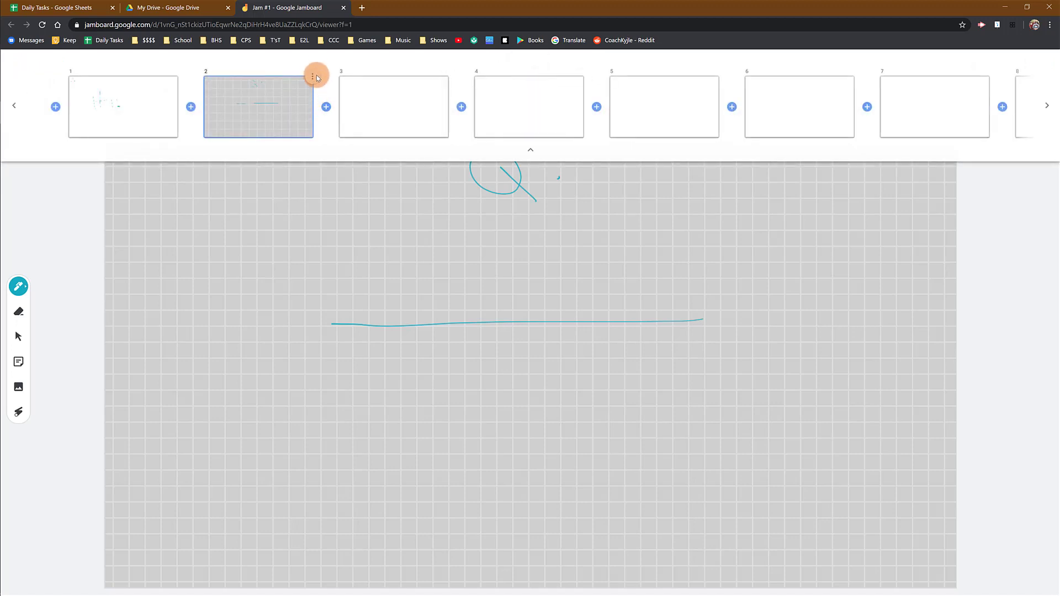
- Duplicate frame 2 as frame 3 and open the copy for editing
left_click(261, 93)
left_click(317, 79)
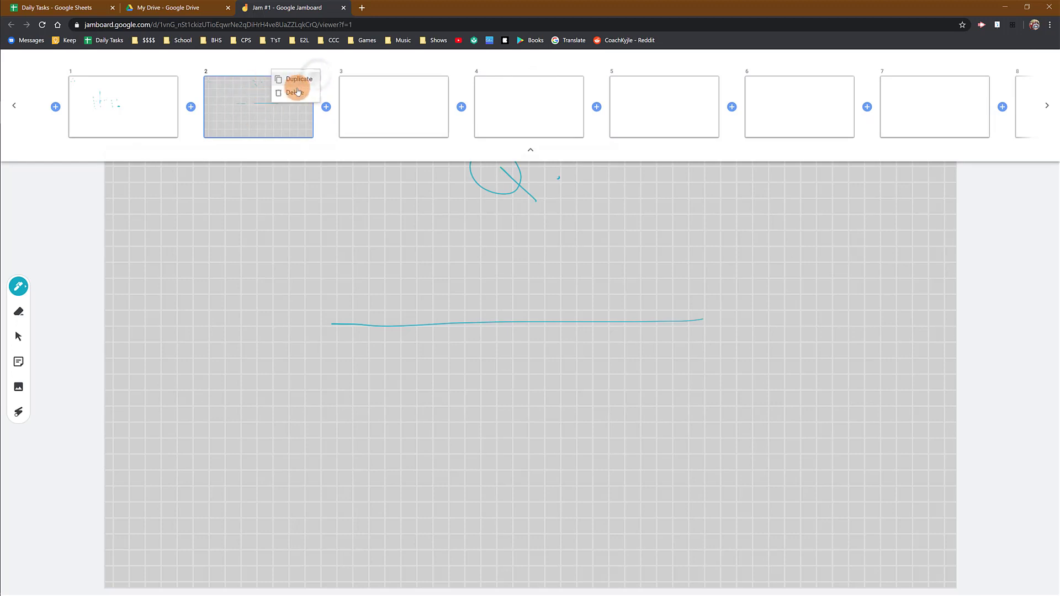
left_click(303, 84)
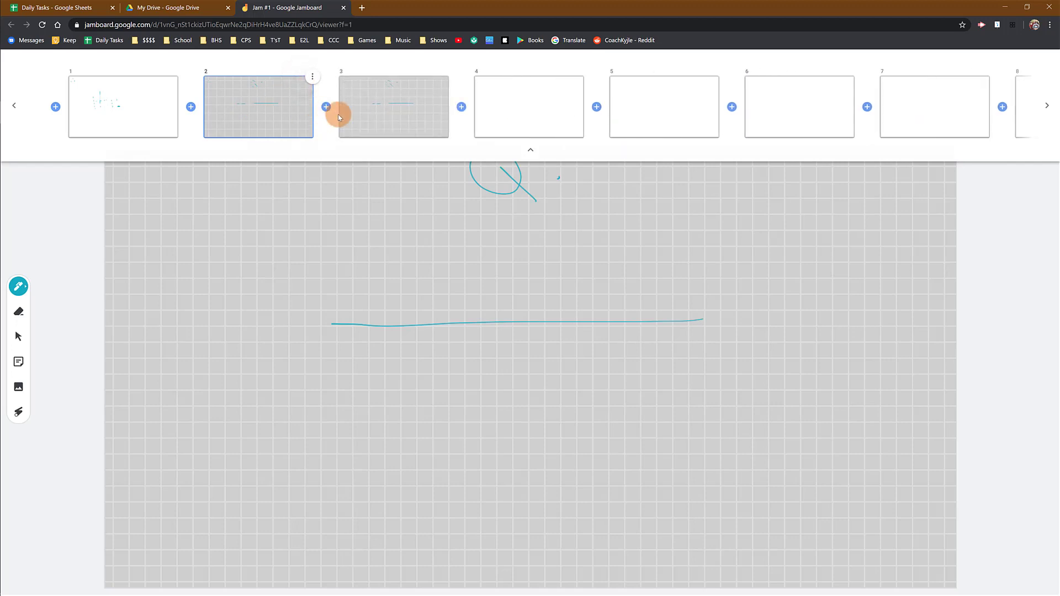
left_click(407, 98)
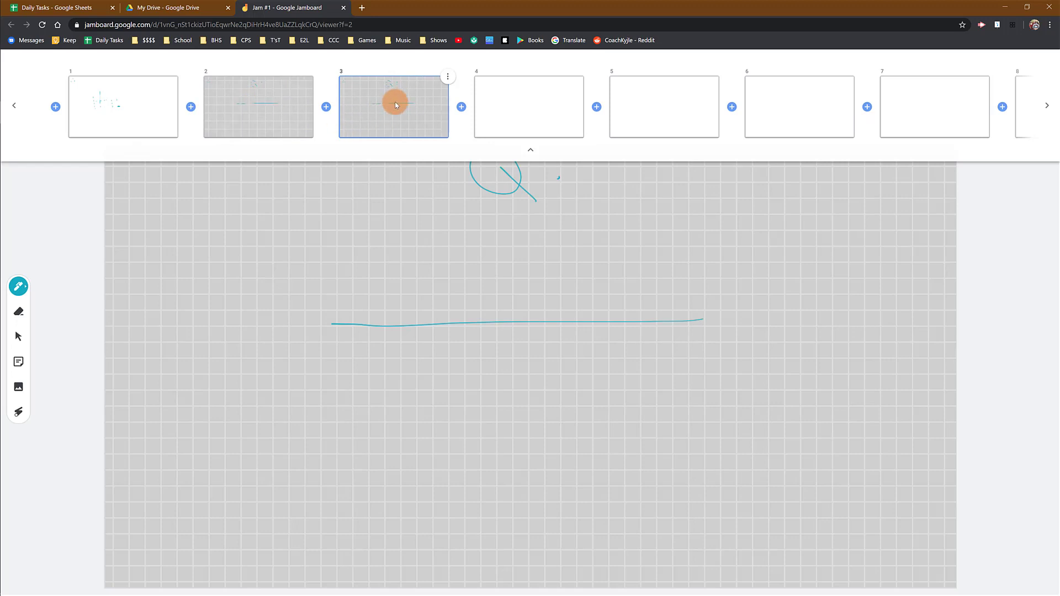
left_click(396, 102)
left_click(278, 110)
left_click(379, 107)
left_click(530, 150)
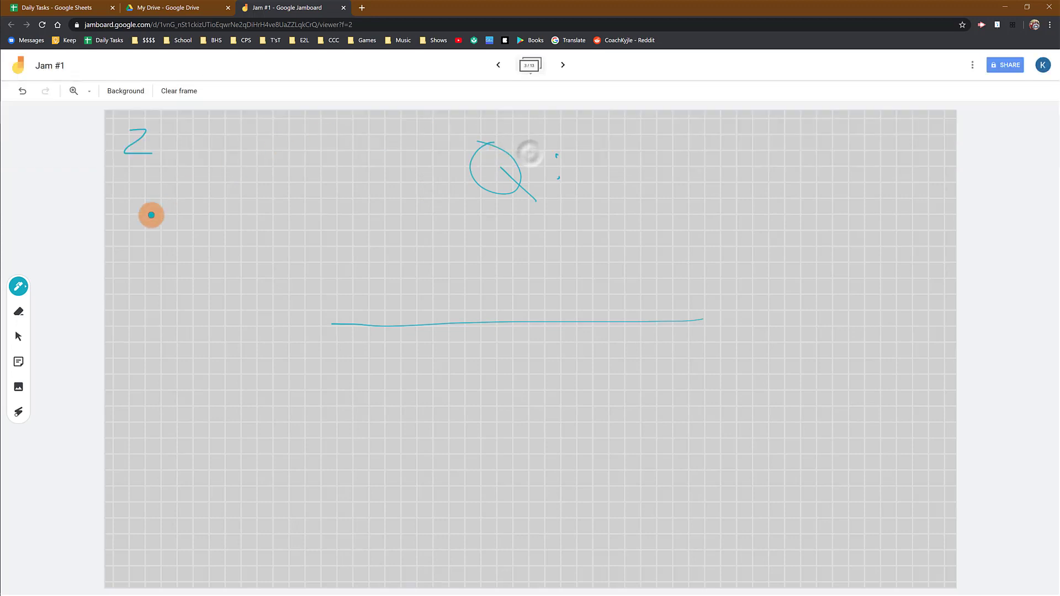
- Erase the Z doodle from frame 3 and compare it with frame 2
left_click(24, 319)
mouse_move(154, 130)
left_mouse_down()
mouse_move(139, 159)
mouse_move(128, 136)
mouse_move(145, 147)
mouse_move(125, 165)
left_mouse_up()
left_click(18, 286)
left_click(498, 65)
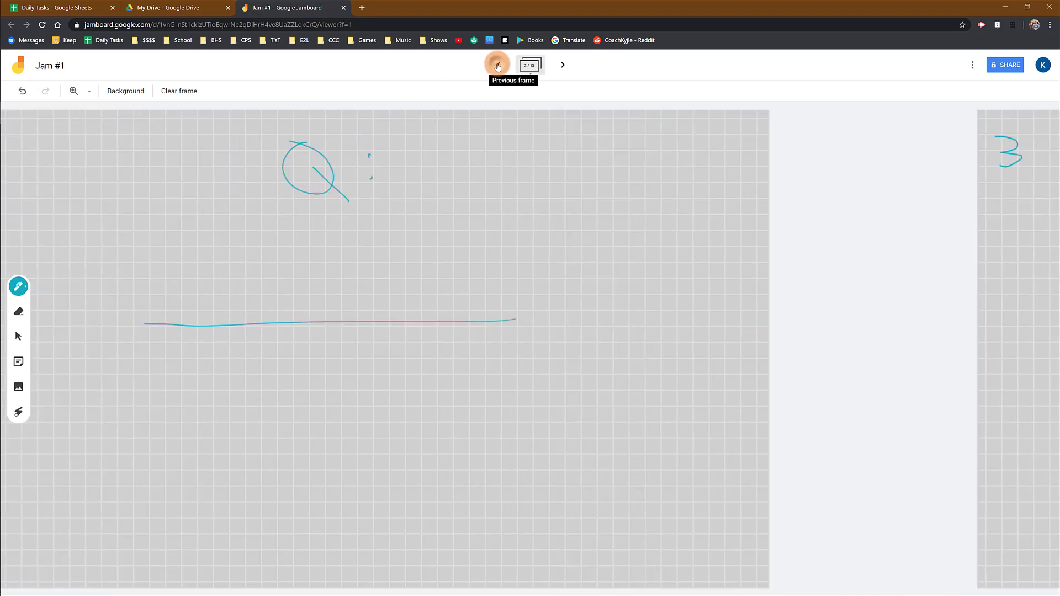
left_click(563, 64)
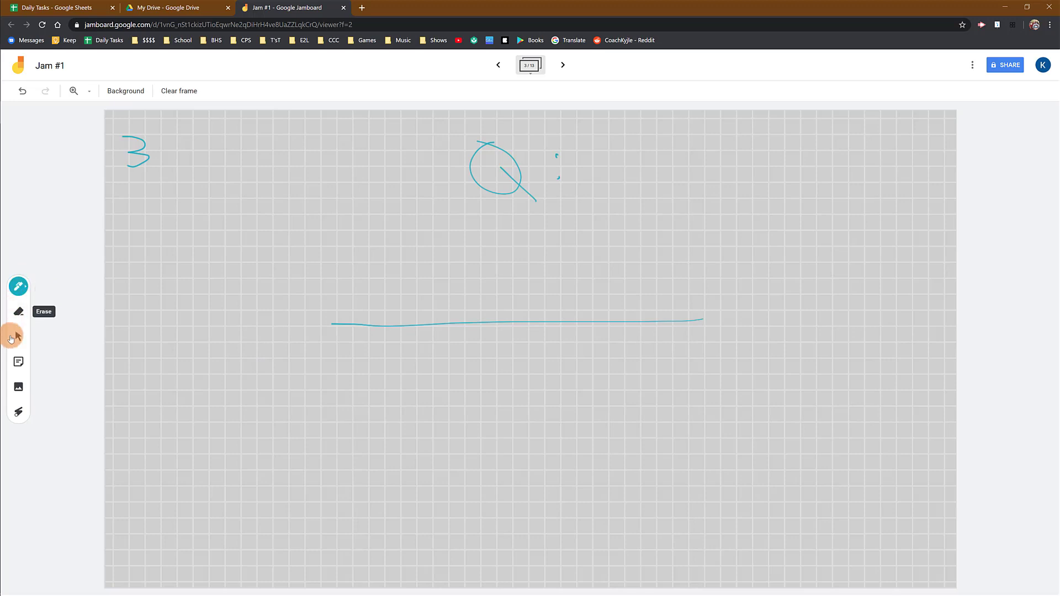
- Draw a thin green wavy pen line on the left of frame 3
left_click(18, 286)
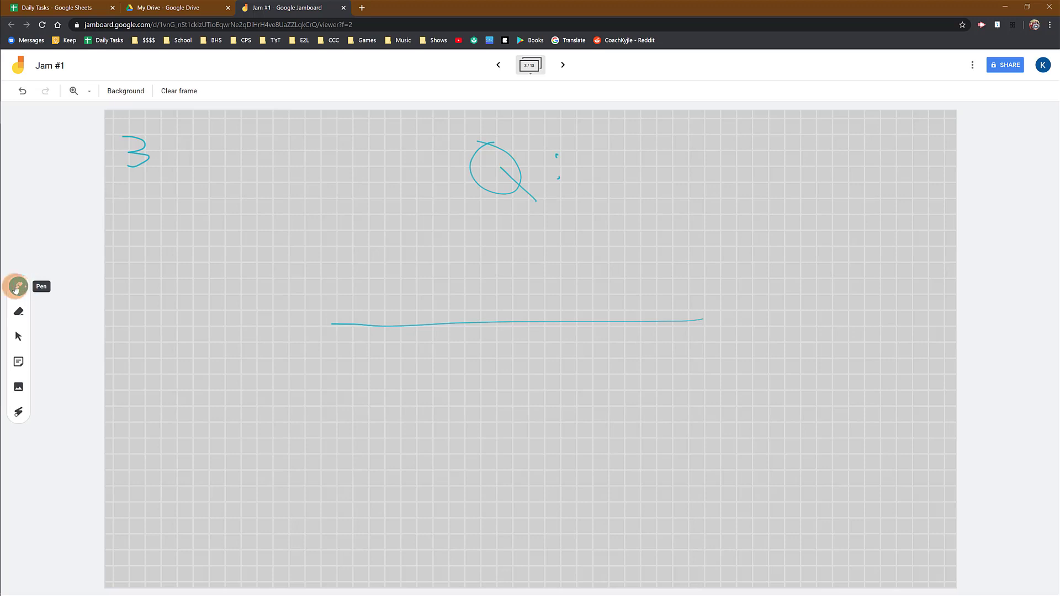
left_click(19, 288)
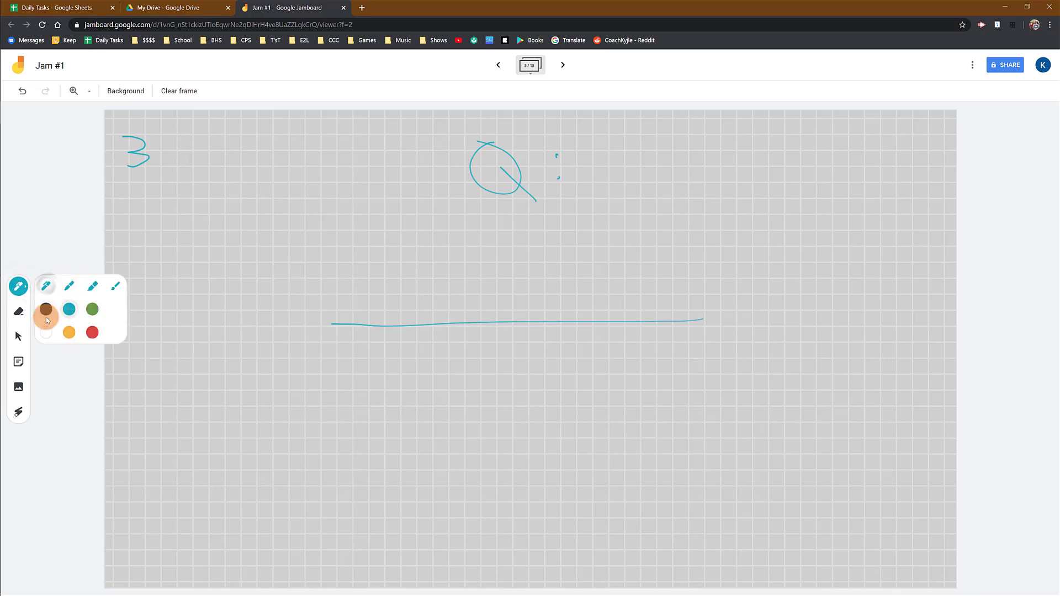
left_click(71, 333)
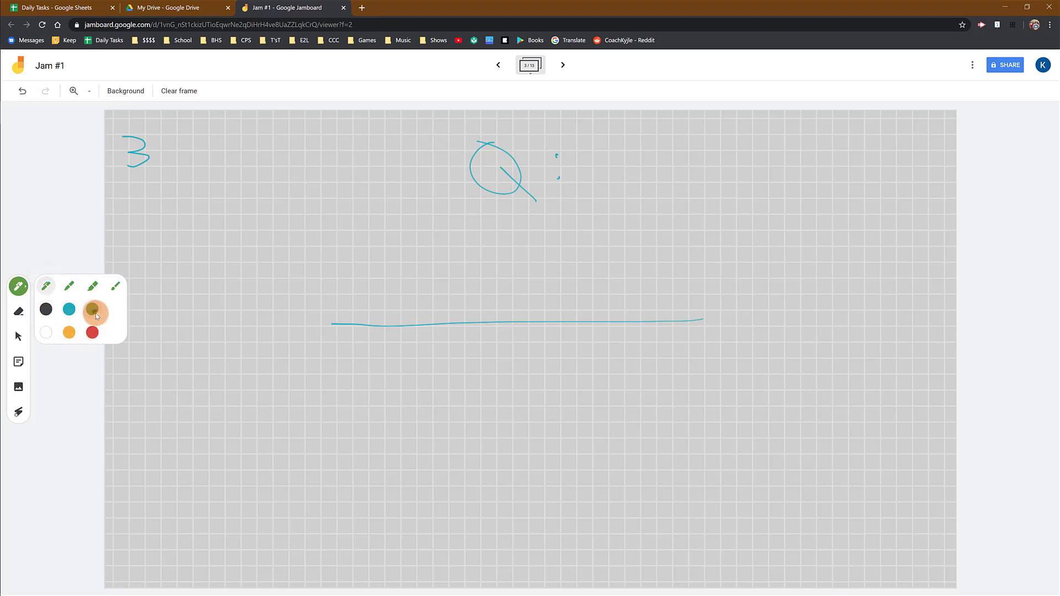
left_click_drag(174, 209, 352, 232)
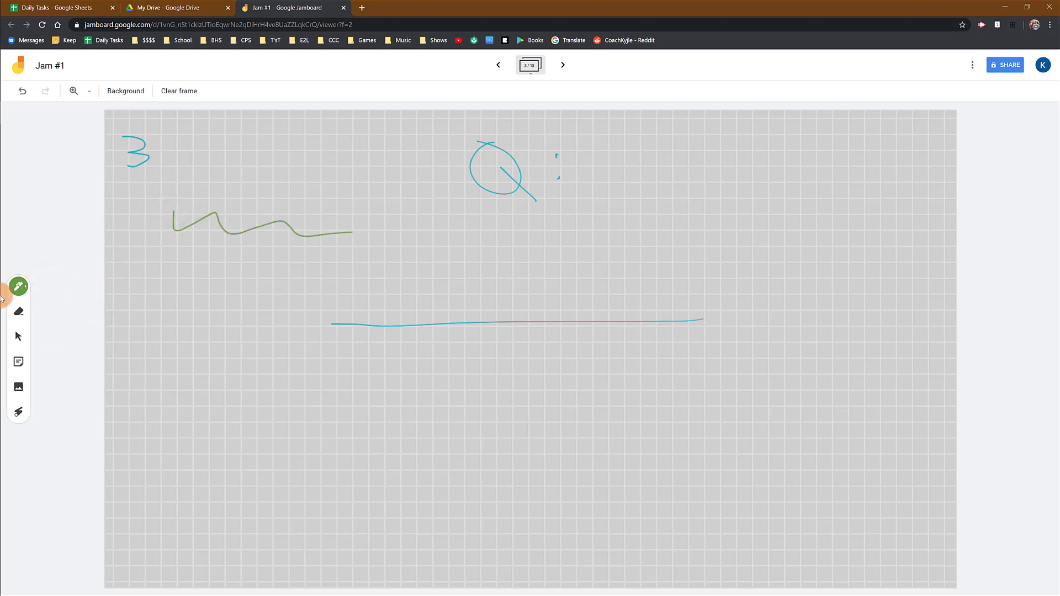
- Switch to the wide brush and draw a translucent green looping stroke across the frame
left_click(18, 286)
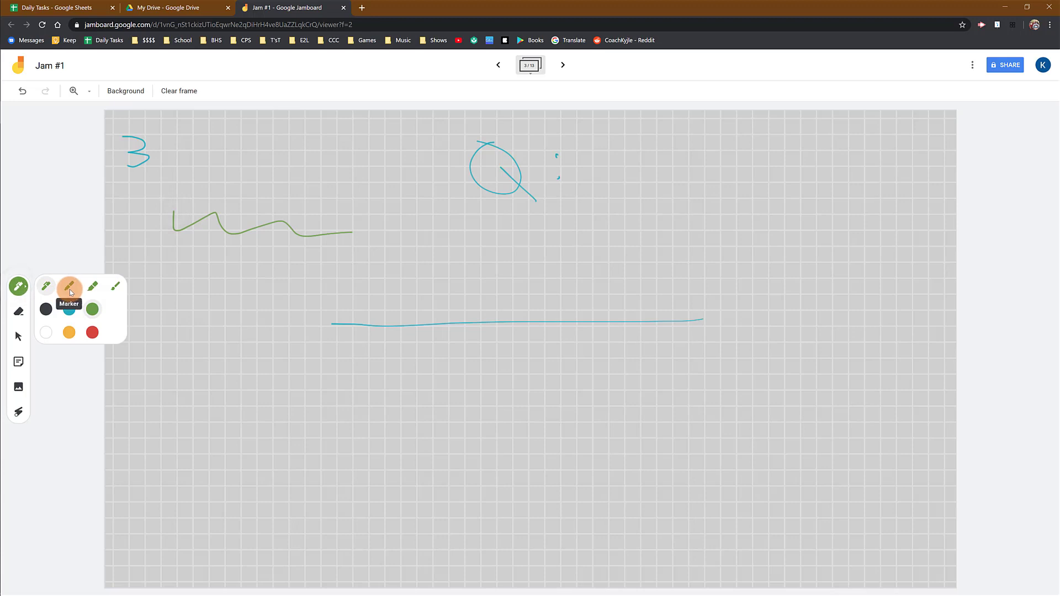
left_click(47, 288)
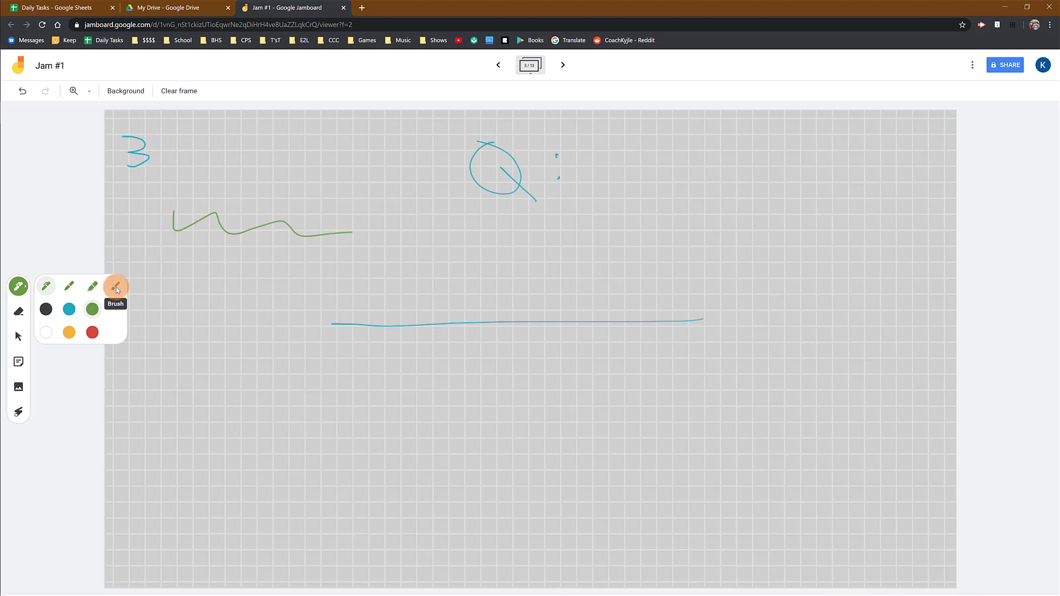
left_click(116, 287)
mouse_move(138, 265)
left_mouse_down()
mouse_move(145, 301)
mouse_move(390, 267)
mouse_move(679, 334)
left_mouse_up()
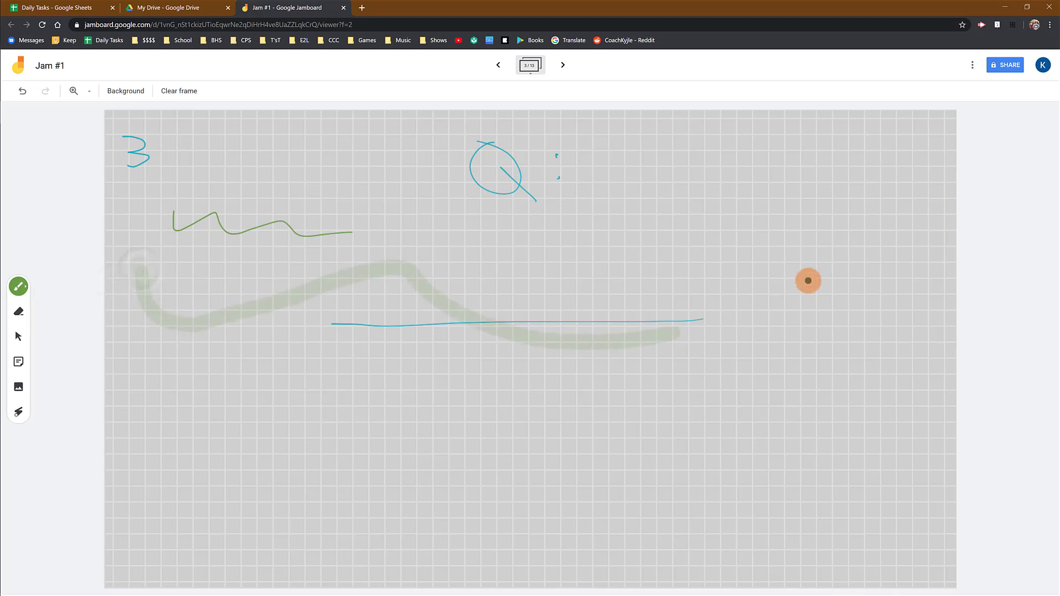
mouse_move(807, 280)
left_mouse_down()
mouse_move(674, 344)
mouse_move(331, 338)
left_mouse_up()
left_click(21, 285)
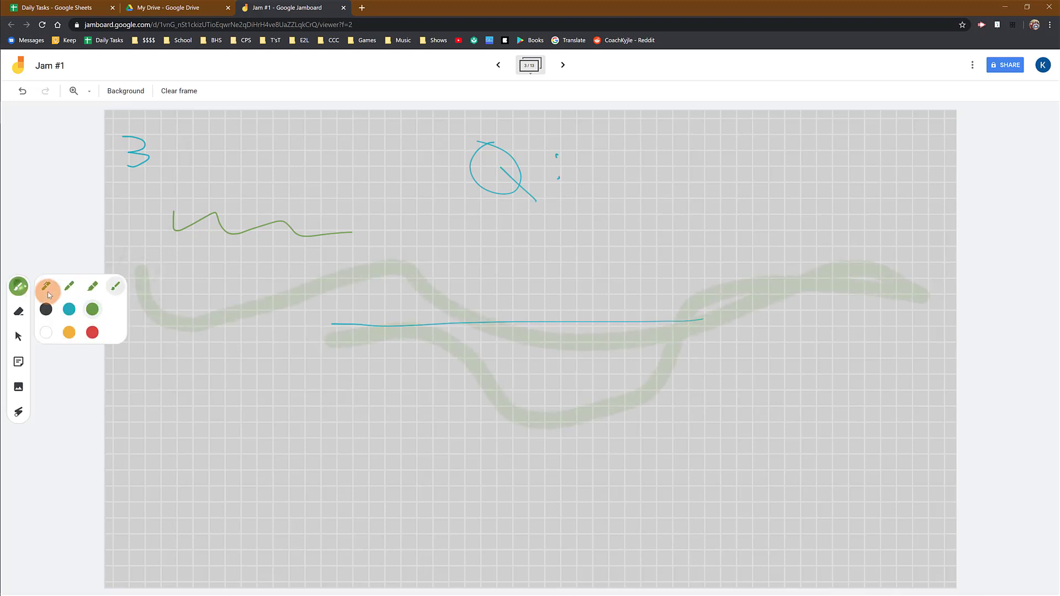
- Draw two bright green highlighter streaks across the top of the frame
left_click(92, 286)
mouse_move(220, 159)
left_mouse_down()
mouse_move(480, 213)
mouse_move(610, 217)
left_mouse_up()
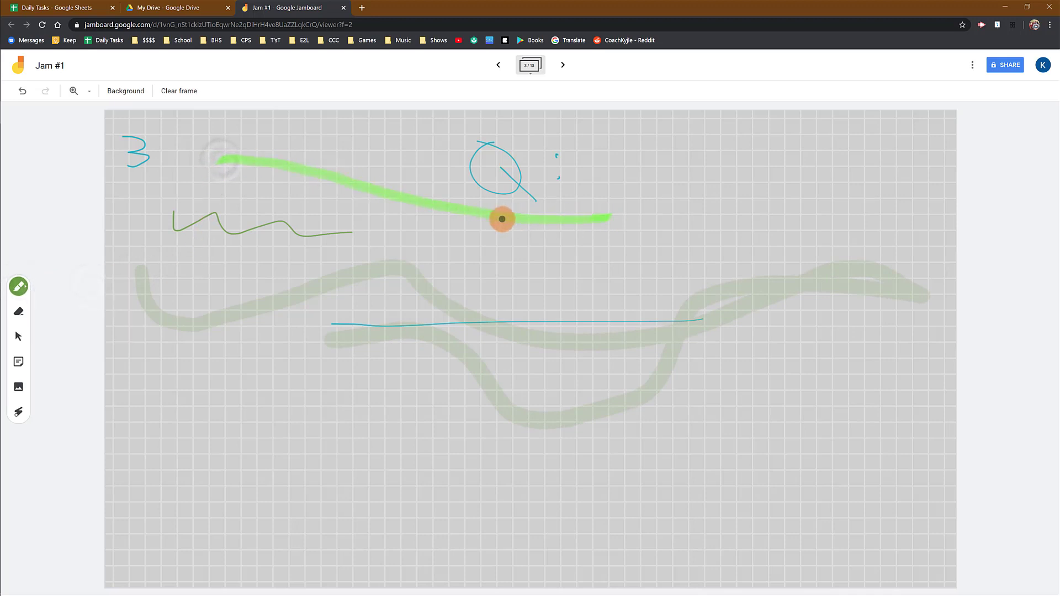
left_click_drag(502, 219, 225, 194)
- With the marker, draw two thin green lines, one lower left and one along the teal line
left_click(19, 285)
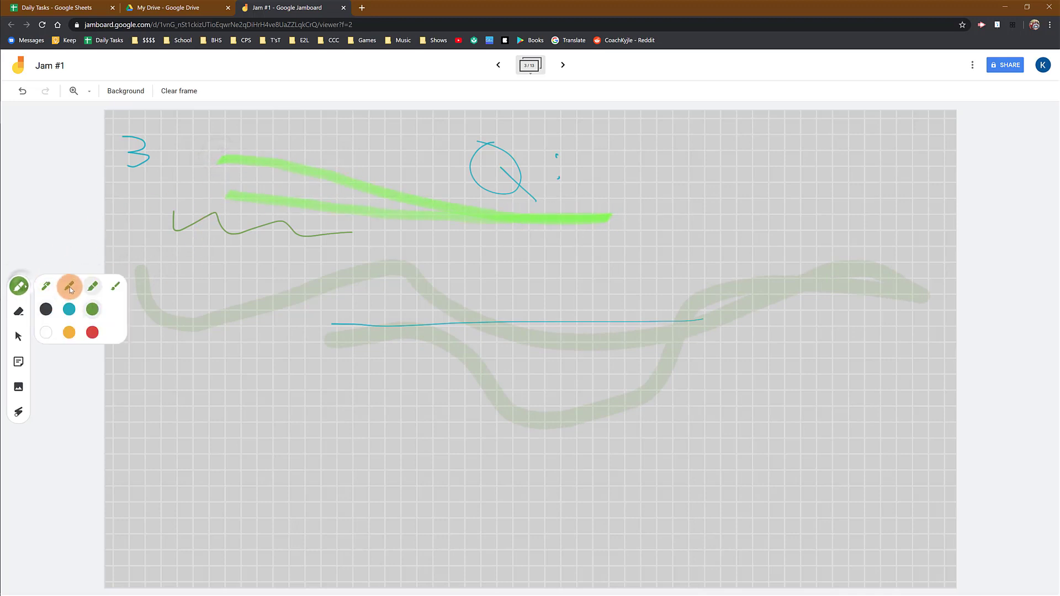
left_click(69, 287)
left_click_drag(228, 395, 316, 422)
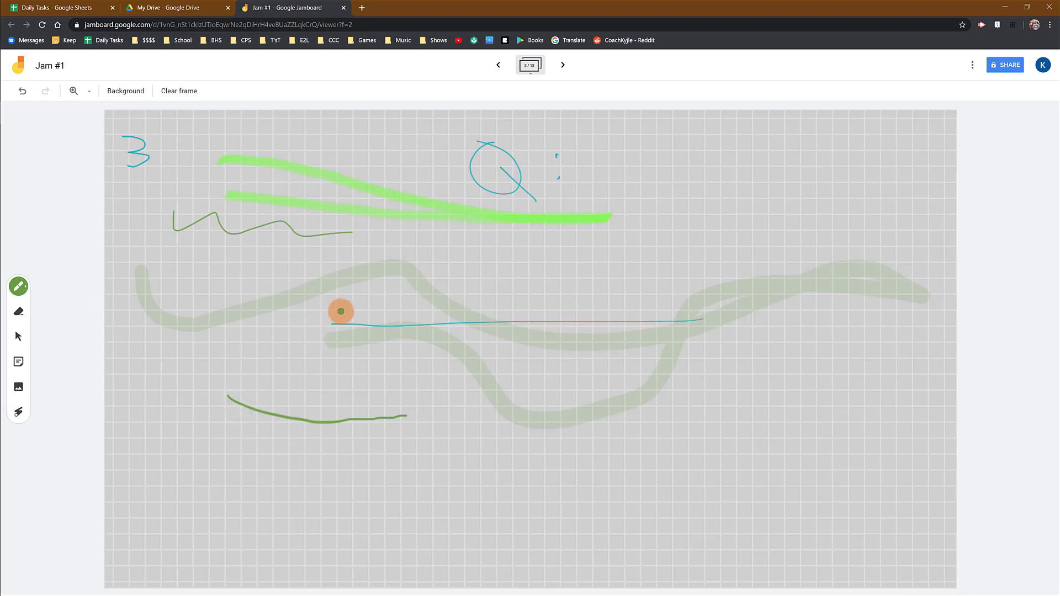
left_click_drag(333, 313, 689, 313)
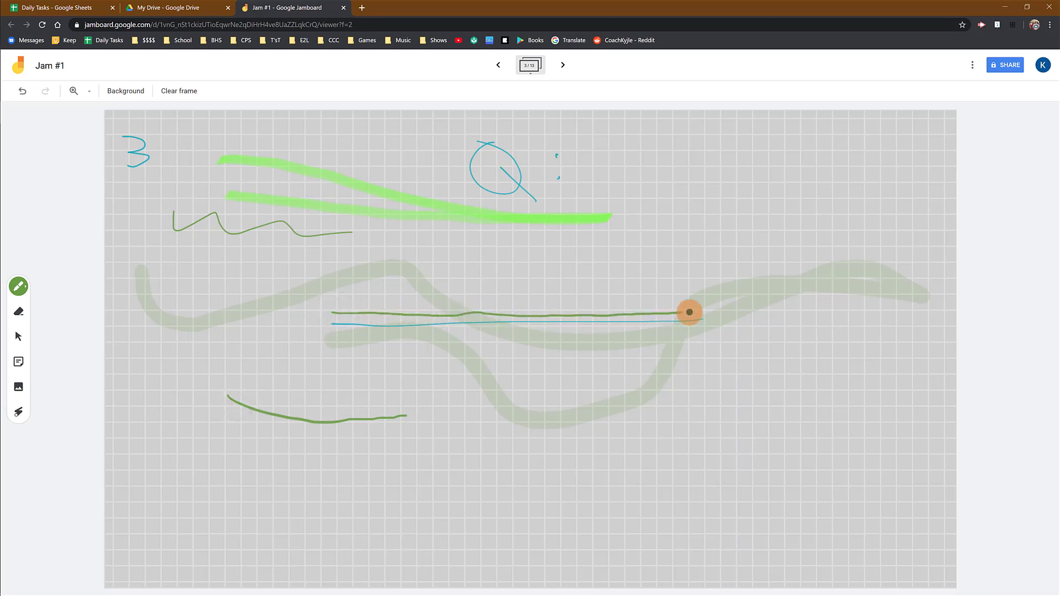
- Draw a teal highlighter stroke across the green strokes
left_click(20, 287)
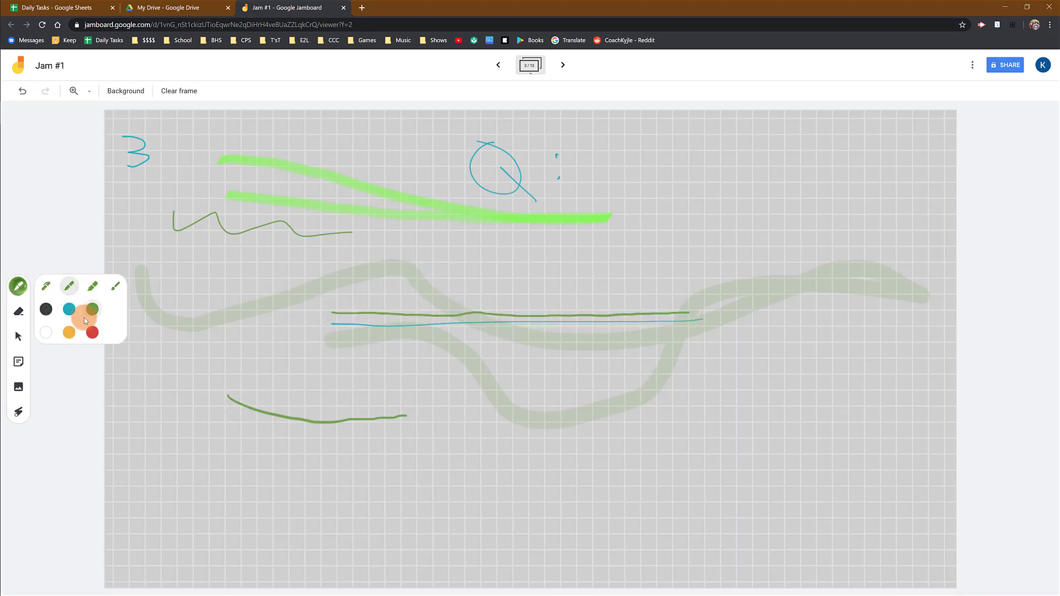
left_click(46, 309)
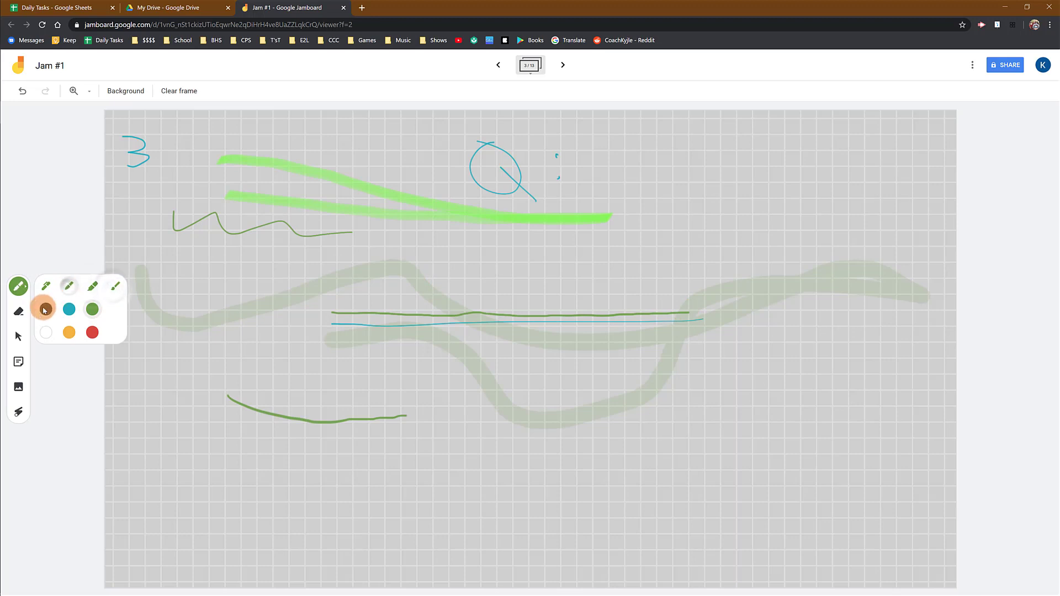
left_click(92, 285)
left_click(70, 310)
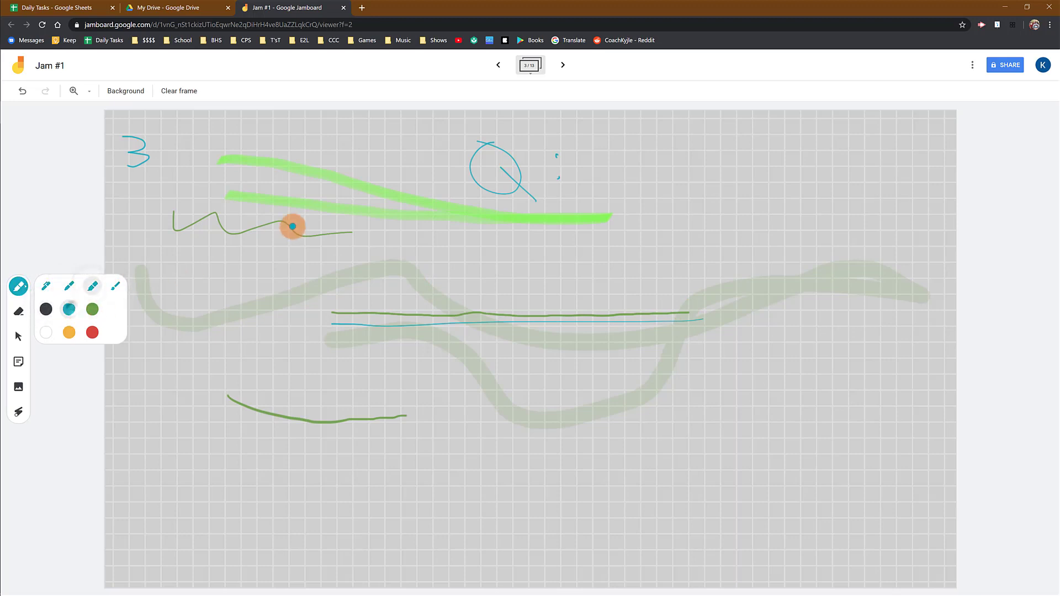
left_click_drag(243, 180, 461, 208)
- Draw a red highlighter stroke diagonally just below the blue one
left_click(20, 286)
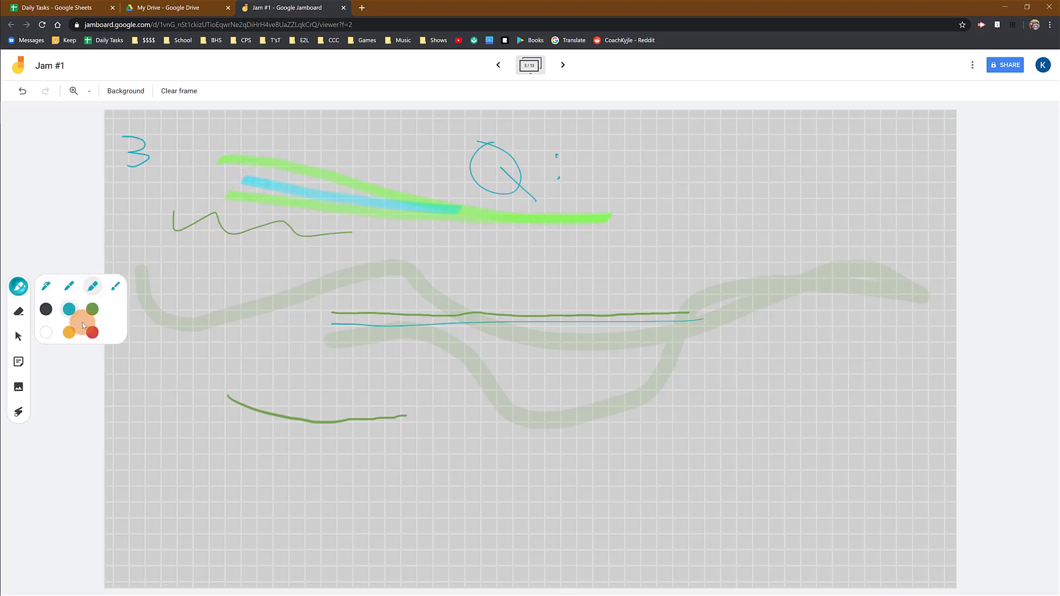
left_click(92, 331)
left_click_drag(239, 208, 450, 263)
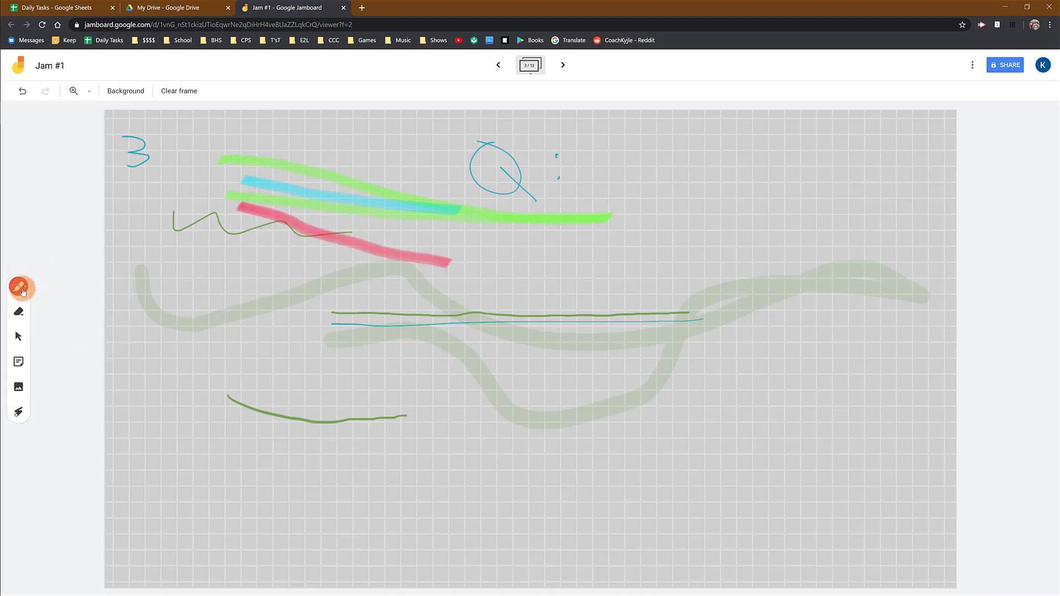
- Switch the pen type to the marker, then to the Eraser
left_click(20, 293)
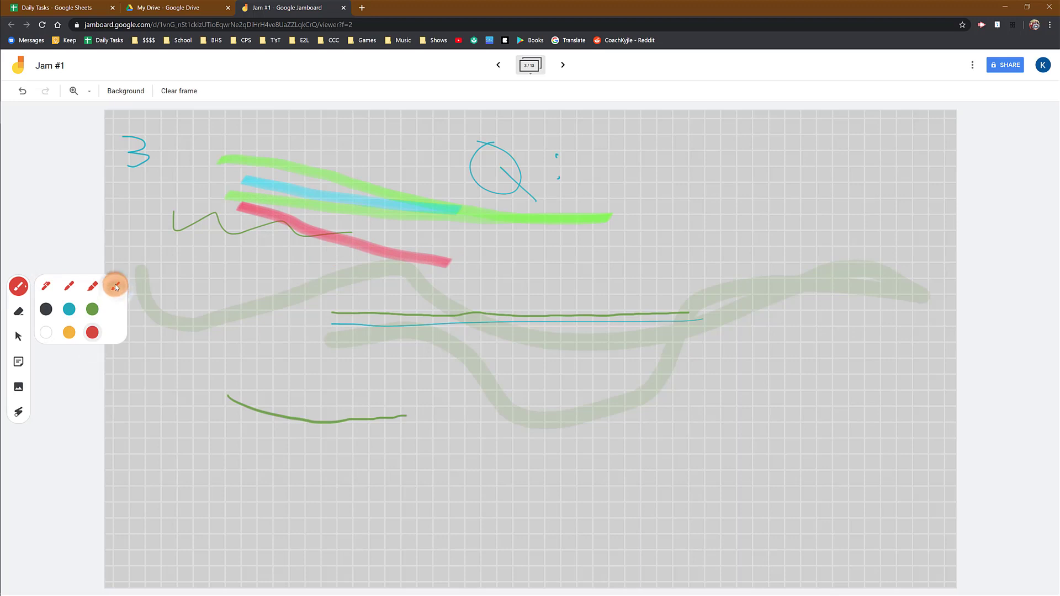
left_click(42, 288)
left_click(18, 314)
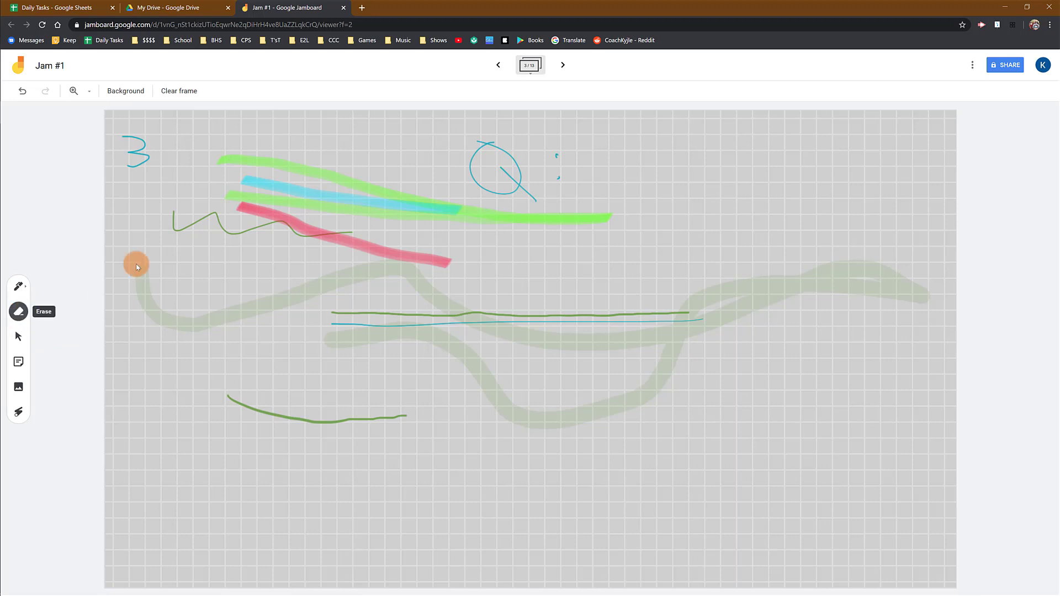
- Sweep the eraser over the 3, the green squiggle and the highlighters' left ends
mouse_move(243, 213)
left_mouse_down()
mouse_move(330, 201)
mouse_move(303, 205)
mouse_move(270, 232)
mouse_move(234, 229)
mouse_move(267, 161)
mouse_move(296, 175)
mouse_move(291, 225)
mouse_move(329, 173)
mouse_move(324, 243)
mouse_move(350, 241)
mouse_move(370, 196)
mouse_move(355, 230)
mouse_move(393, 190)
mouse_move(372, 243)
mouse_move(357, 250)
mouse_move(266, 156)
mouse_move(224, 211)
mouse_move(239, 146)
mouse_move(231, 207)
mouse_move(228, 148)
mouse_move(228, 236)
mouse_move(106, 152)
mouse_move(138, 304)
mouse_move(158, 309)
mouse_move(151, 322)
left_mouse_up()
left_click(20, 337)
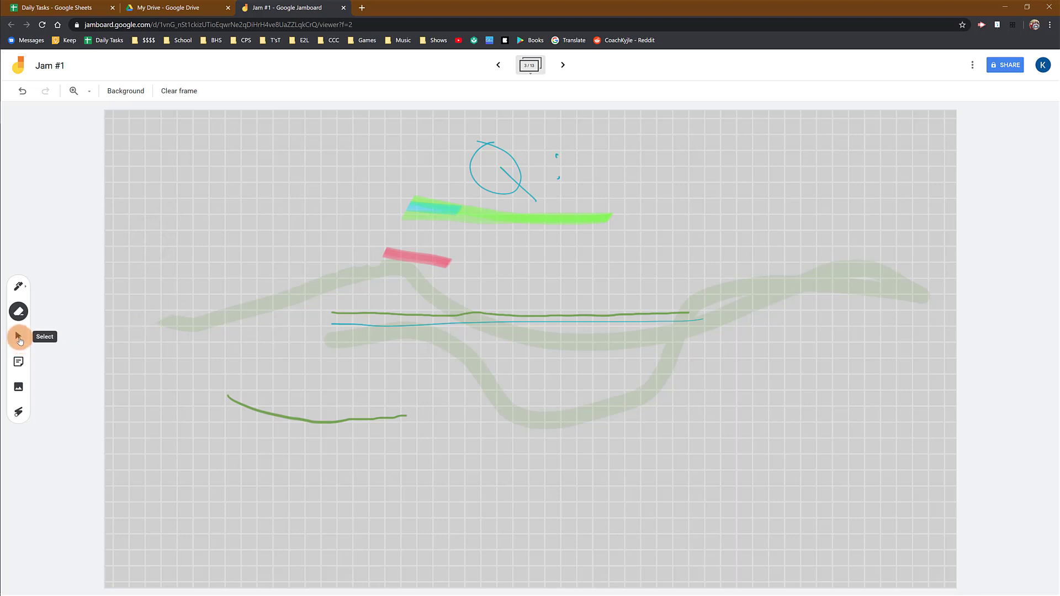
left_click(398, 256)
left_click(651, 240)
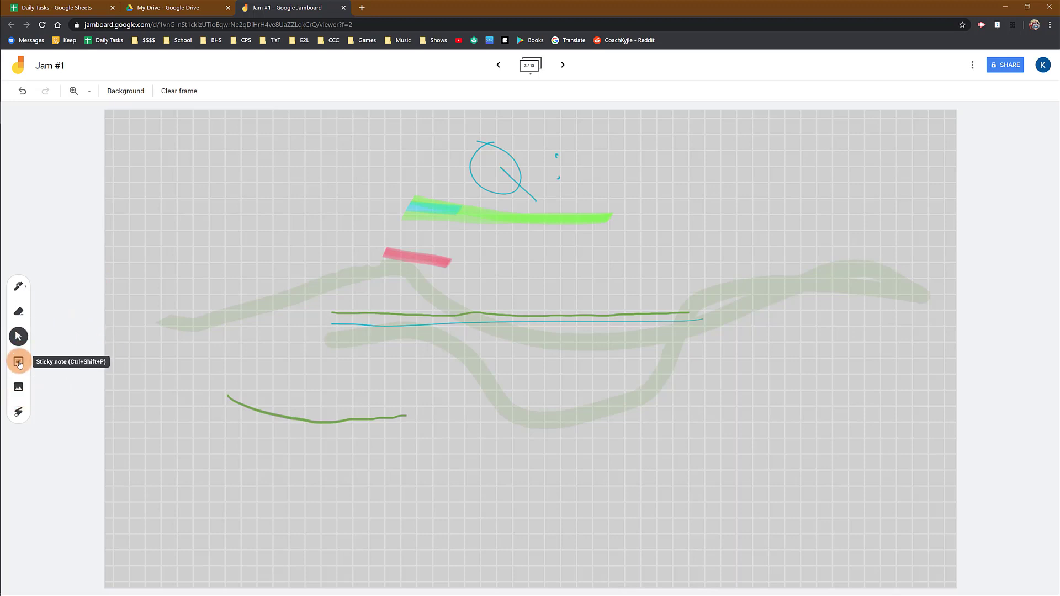
- Create a sticky note reading 'Hello!', colour it green after trying other swatches, and save it
left_click(20, 364)
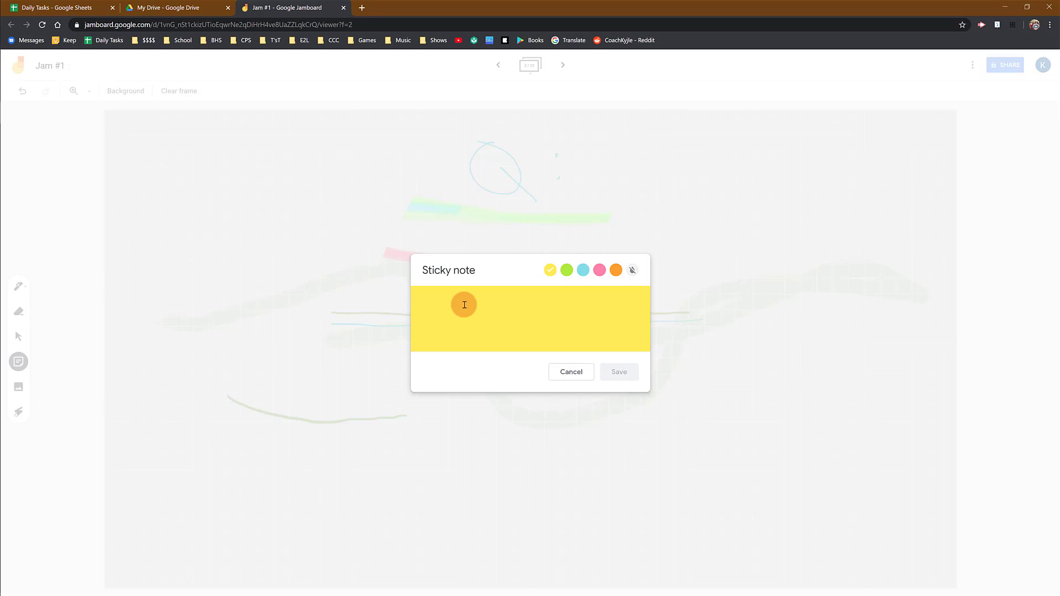
type("Hello!")
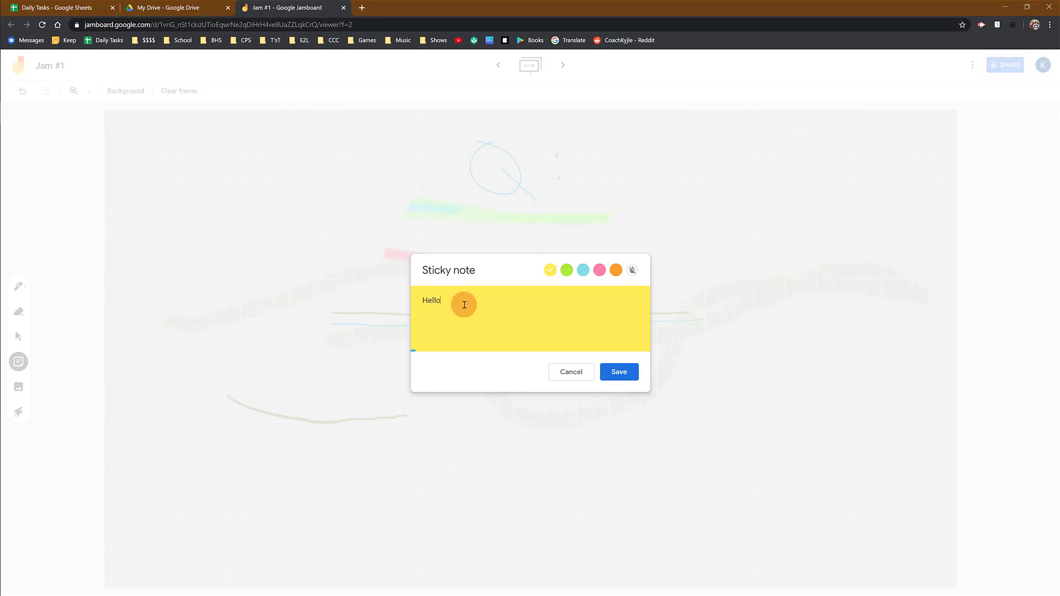
left_click(583, 270)
left_click(599, 270)
left_click(620, 272)
left_click(629, 272)
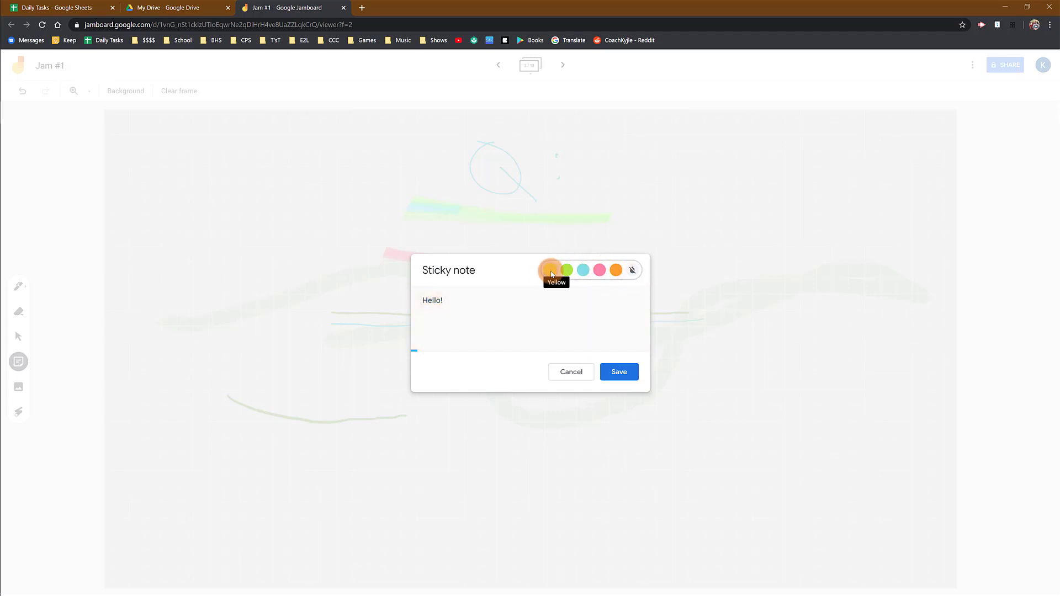
left_click(569, 273)
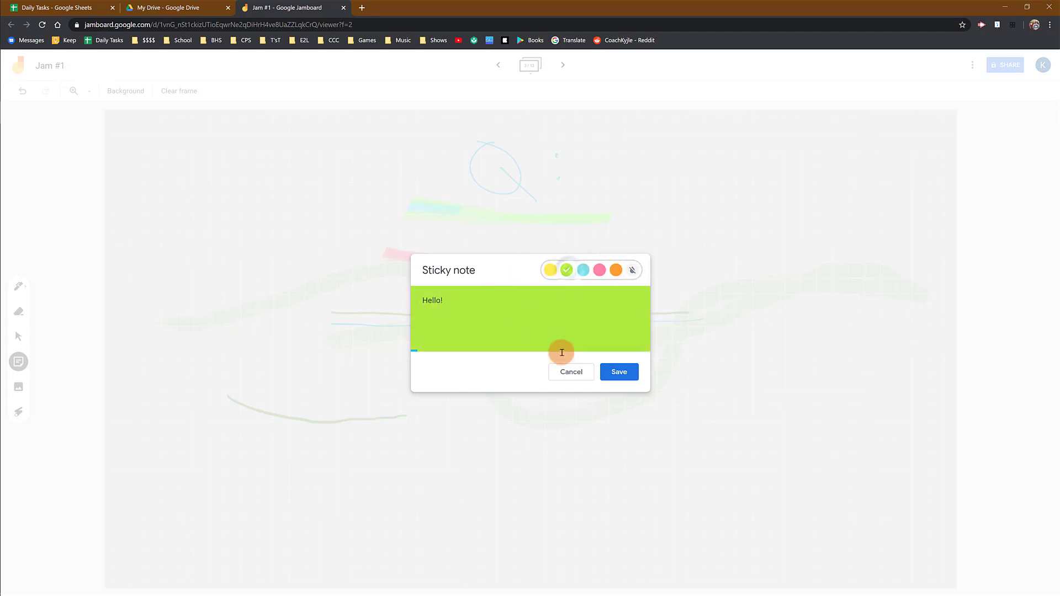
left_click(627, 372)
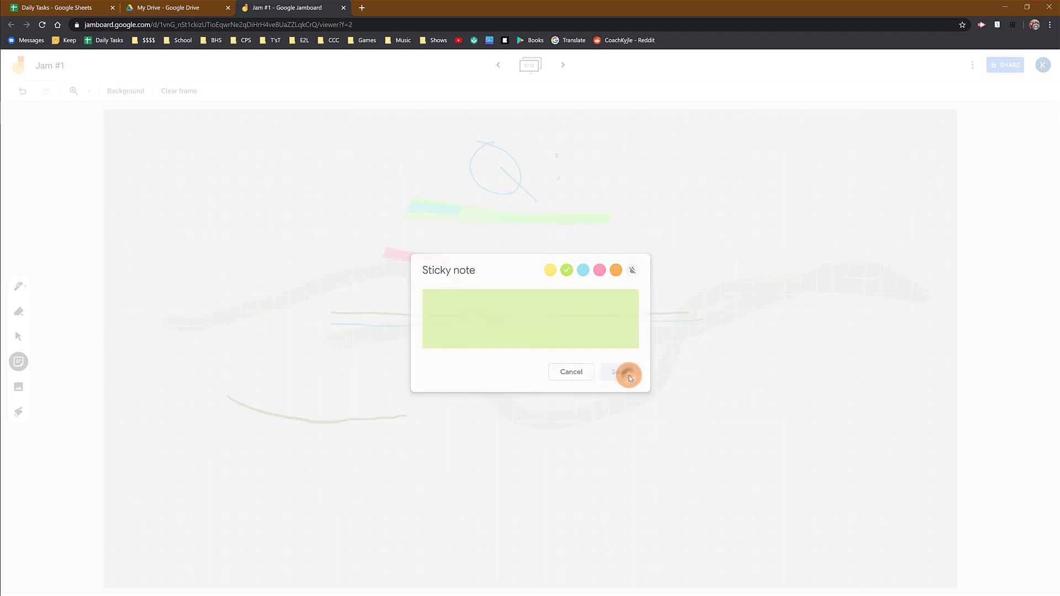
left_click(571, 372)
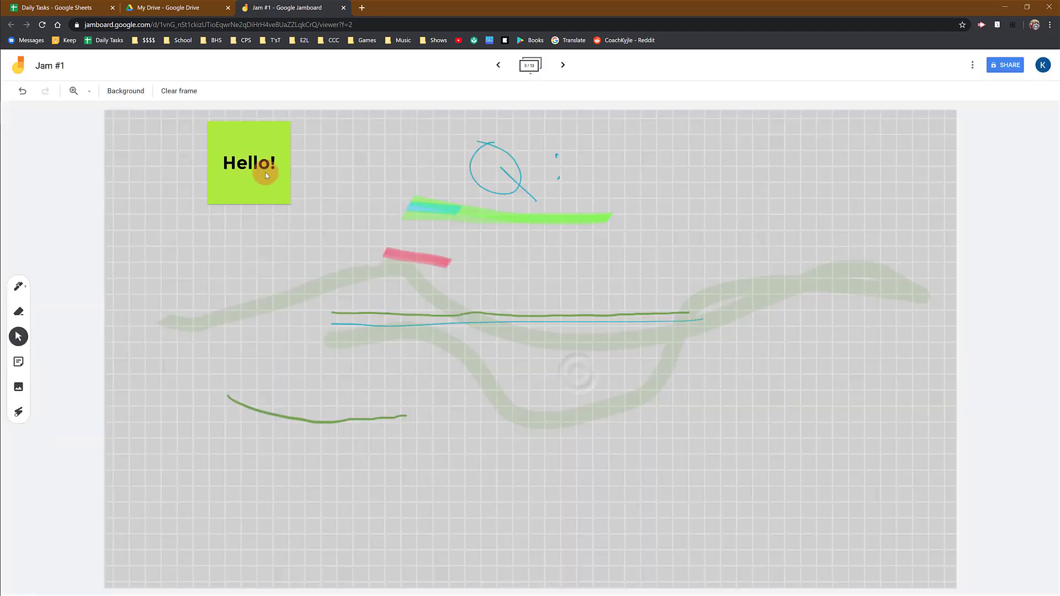
- Tilt the Hello! note counter-clockwise, make it slightly smaller, and confirm its text unchanged
left_click_drag(254, 176, 189, 187)
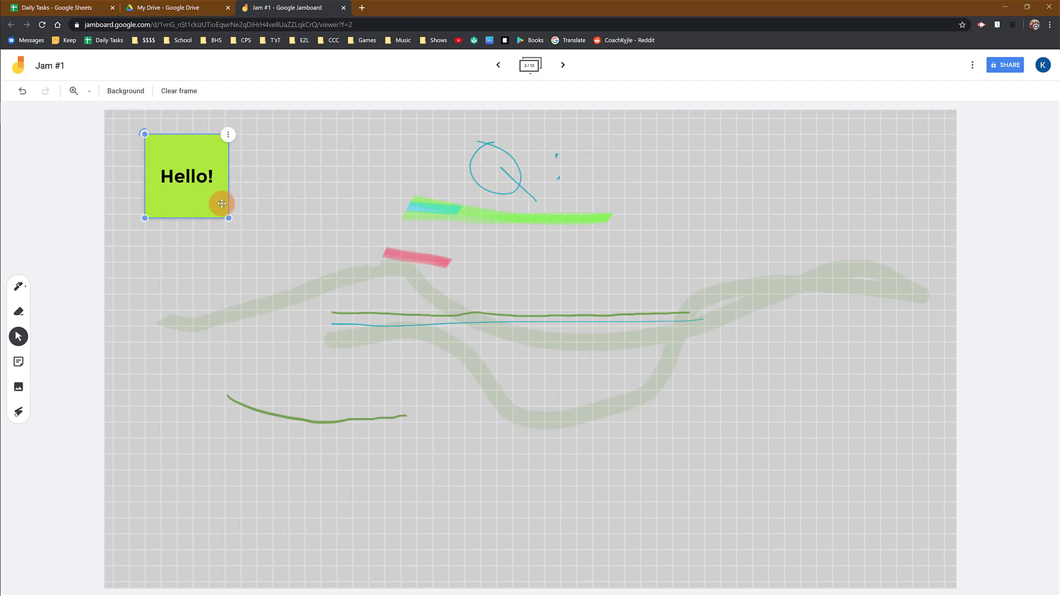
mouse_move(153, 132)
left_mouse_down()
mouse_move(177, 129)
mouse_move(143, 145)
mouse_move(138, 173)
mouse_move(159, 137)
mouse_move(143, 139)
left_mouse_up()
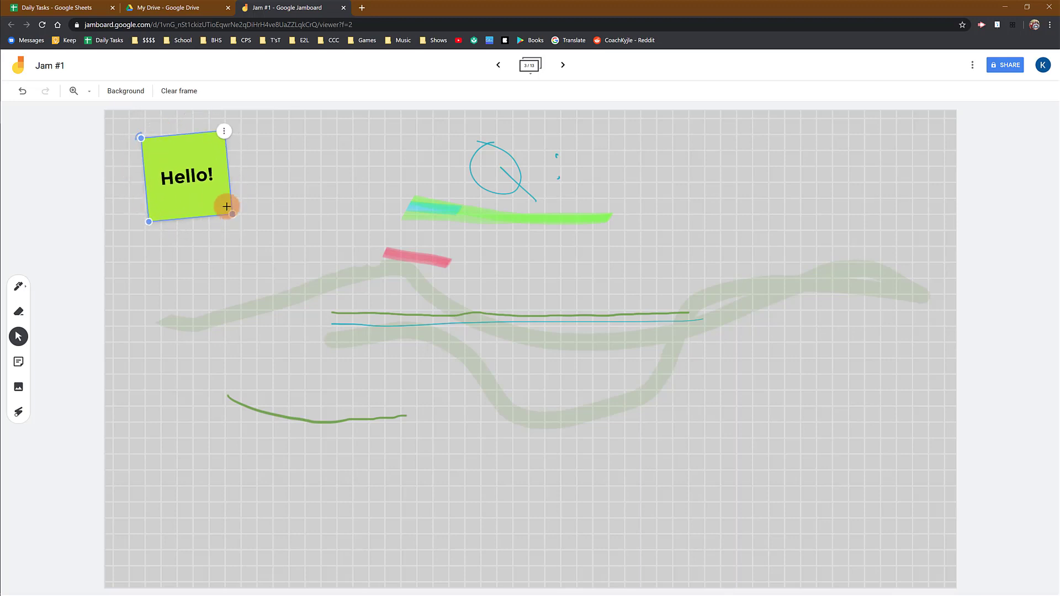
left_click_drag(226, 206, 186, 206)
left_click(228, 145)
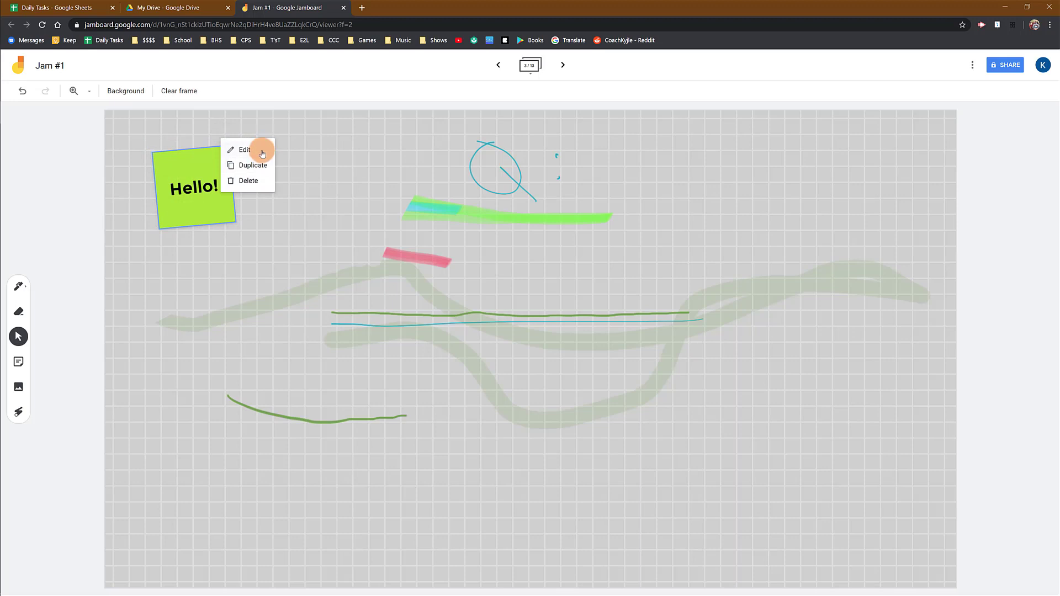
left_click(258, 152)
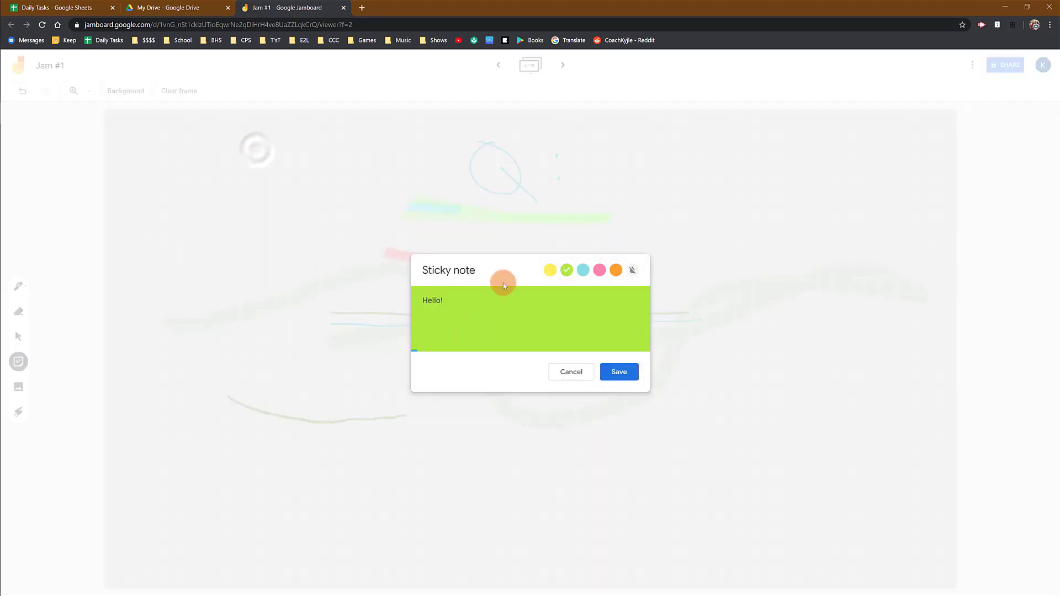
left_click(619, 372)
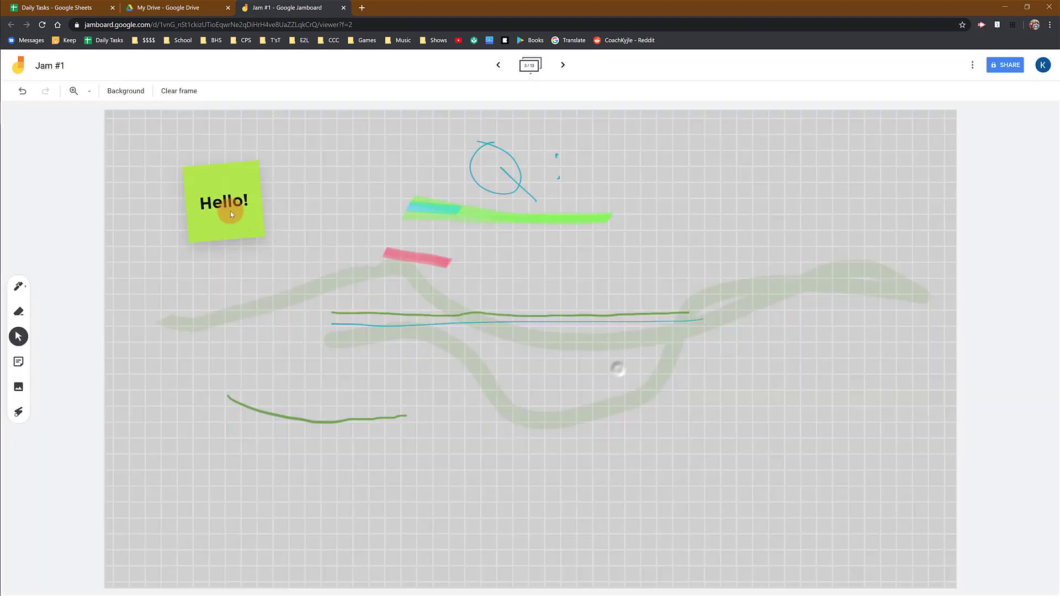
- Duplicate the Hello! note, delete the copy, and tuck the original into the top-left corner
left_click(226, 149)
left_click(229, 149)
left_click(263, 167)
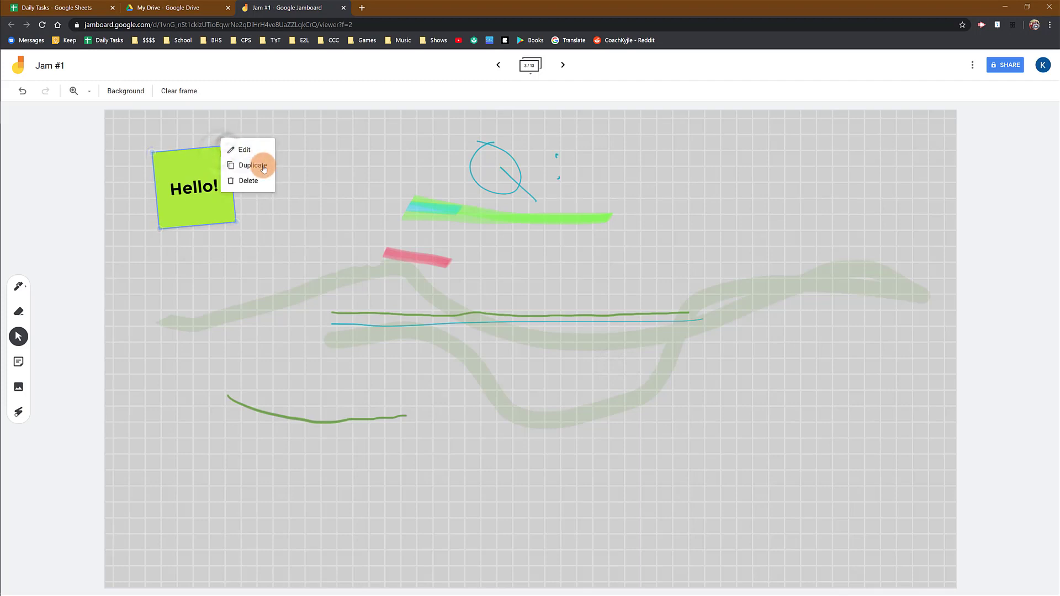
left_click_drag(264, 167, 326, 160)
left_click(343, 184)
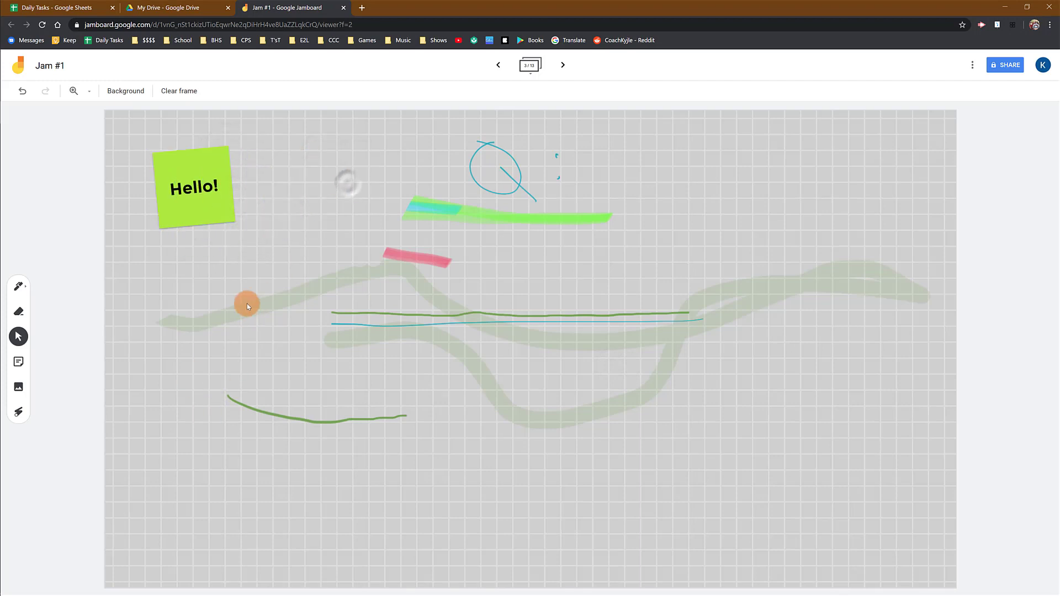
left_click_drag(223, 203, 178, 185)
left_click(251, 203)
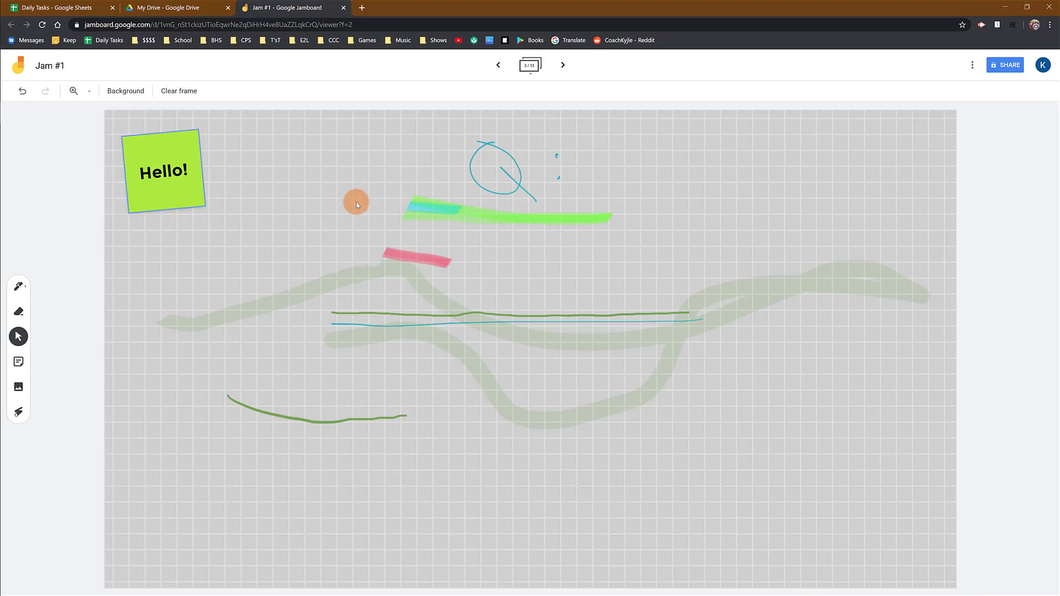
- Add a colourless note reading 'a;fdhsd;kgjsd;fkjg' and place it below the Hello! note
left_click(19, 286)
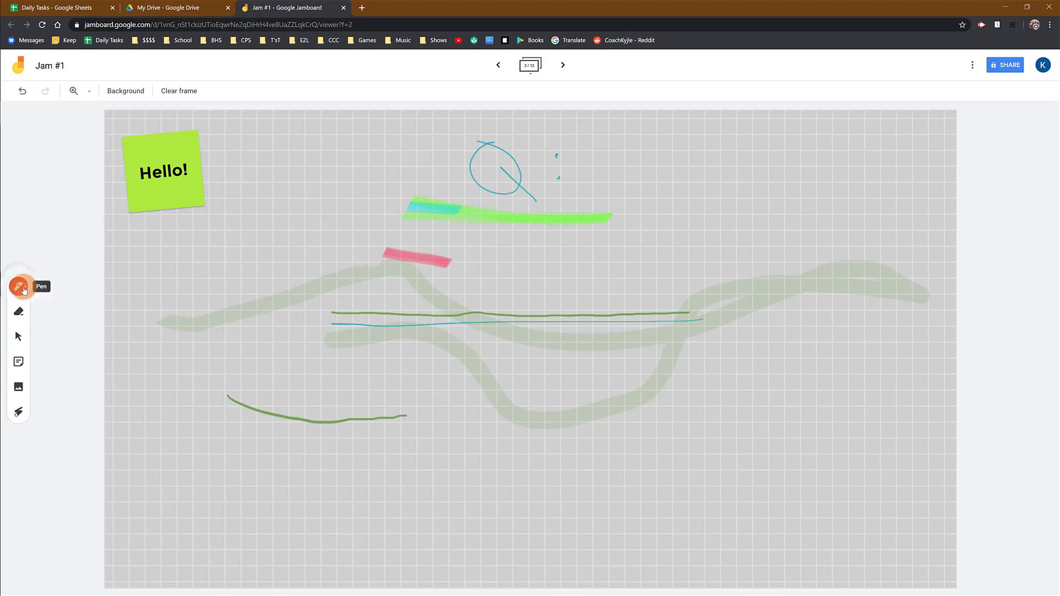
left_click(18, 362)
left_click(634, 272)
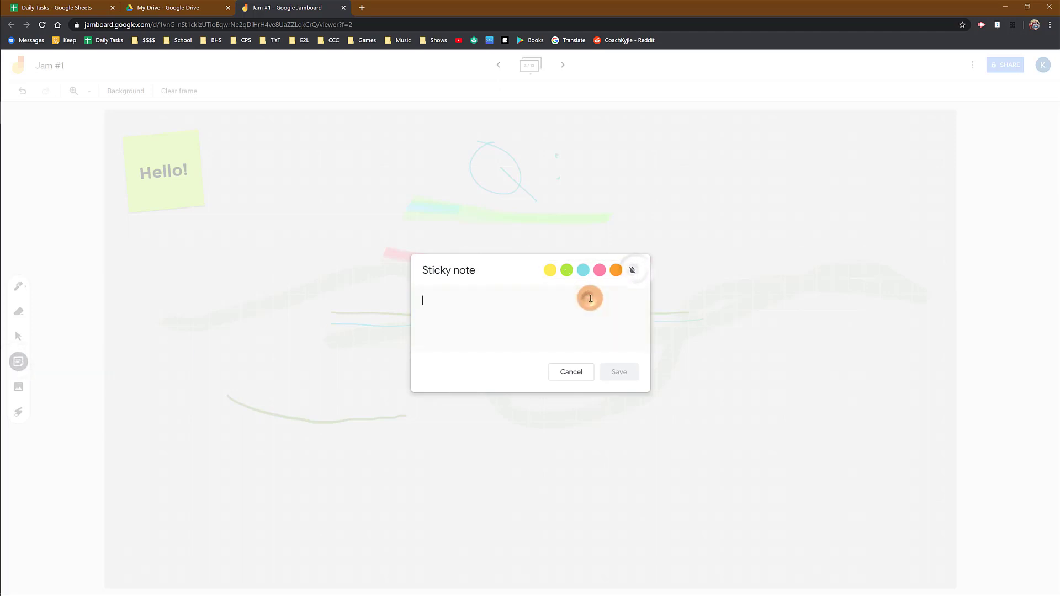
left_click(591, 298)
type("a;fdhsd;kgjsd;fkjg")
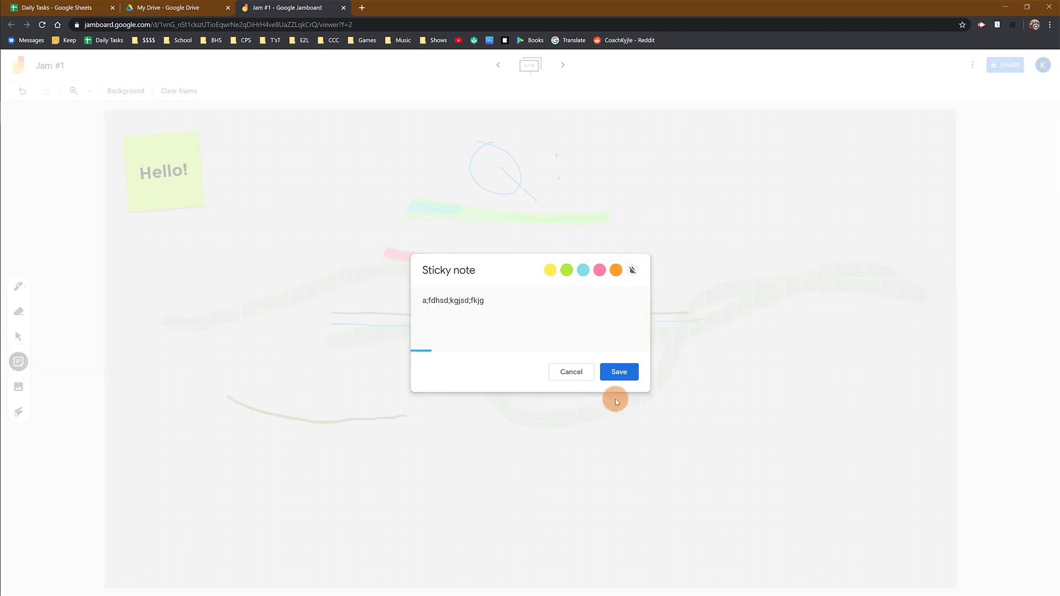
left_click(621, 372)
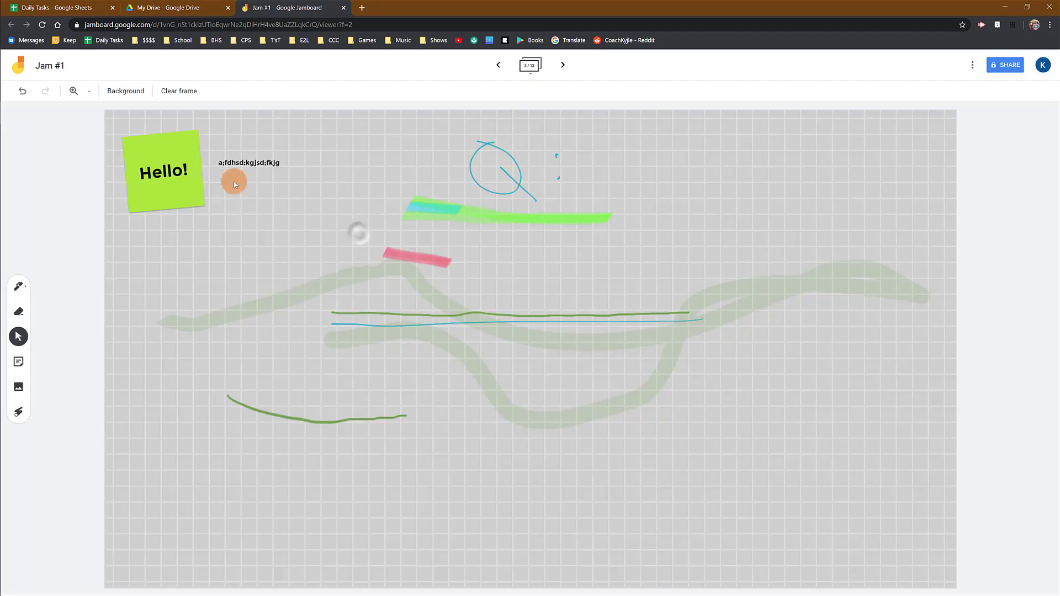
left_click_drag(234, 179, 189, 243)
left_click(253, 235)
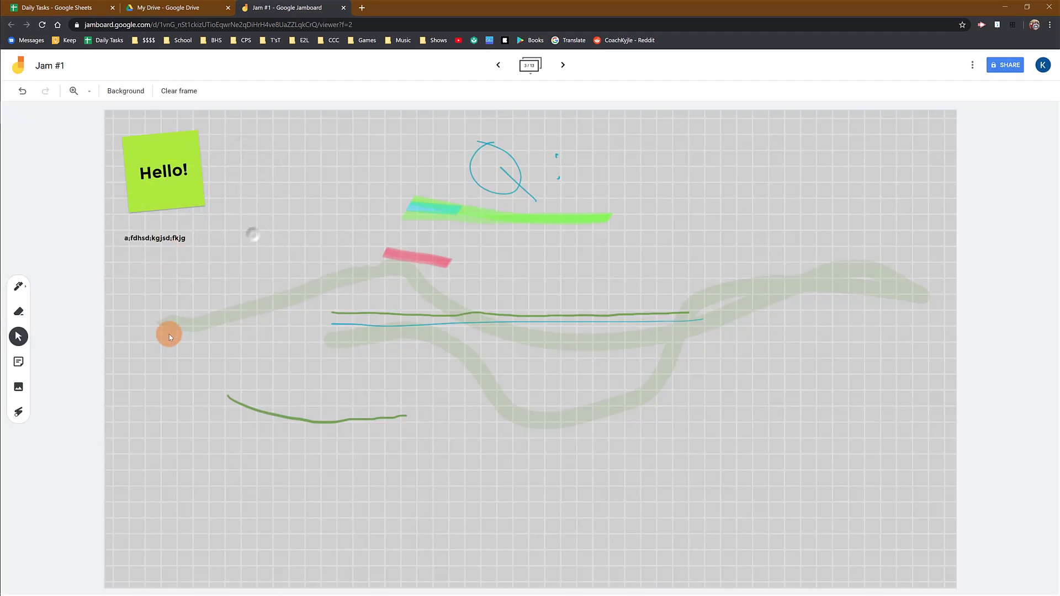
- Search web images for 'cells' and insert the labelled cell diagram into the frame
left_click(18, 388)
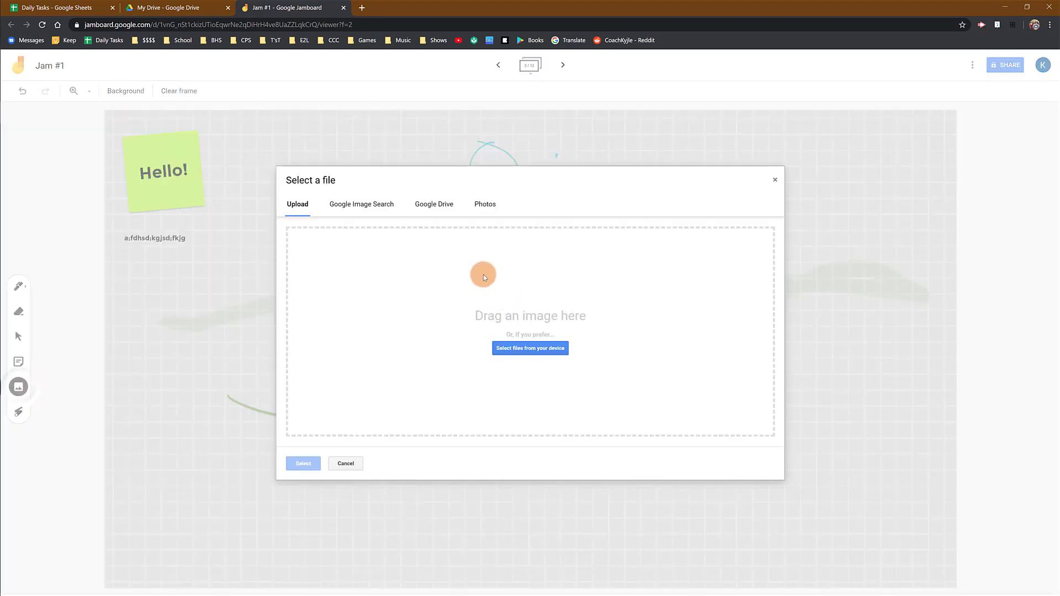
left_click(356, 205)
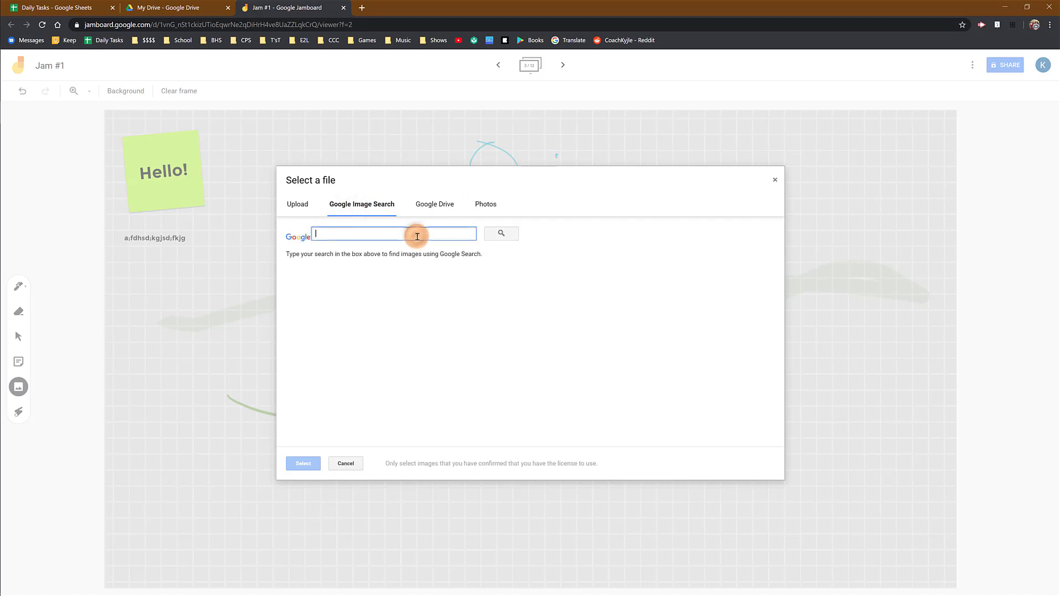
type("cells")
key("Return")
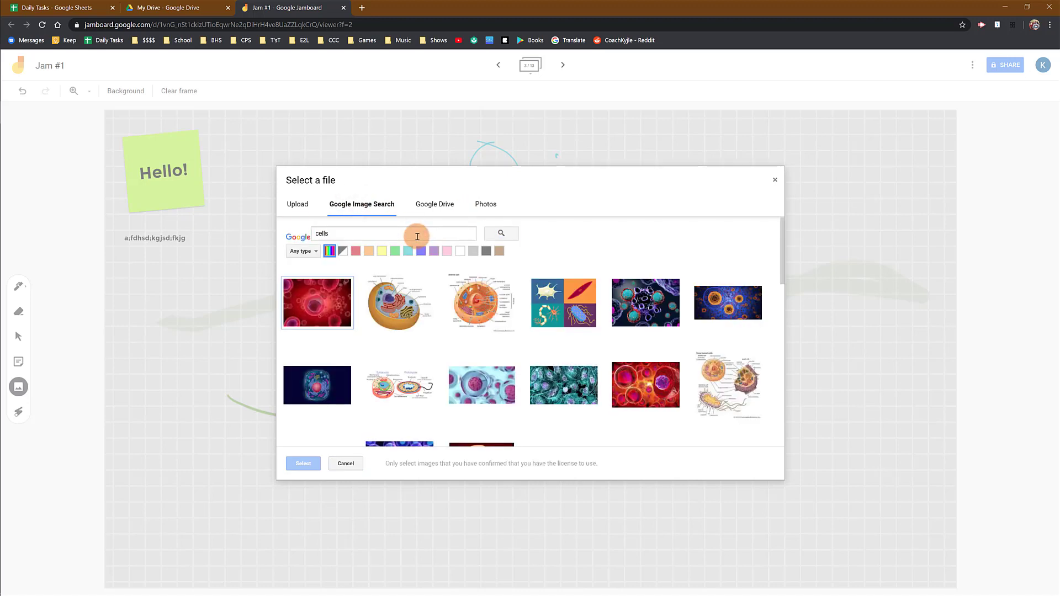
left_click(392, 326)
left_click(308, 464)
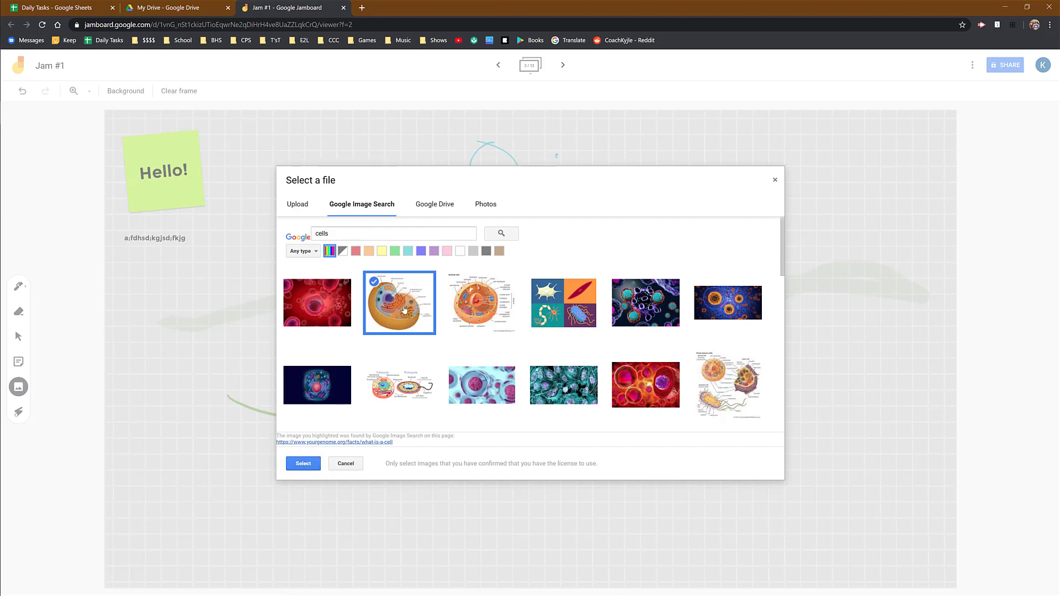
left_click(342, 406)
left_click(303, 463)
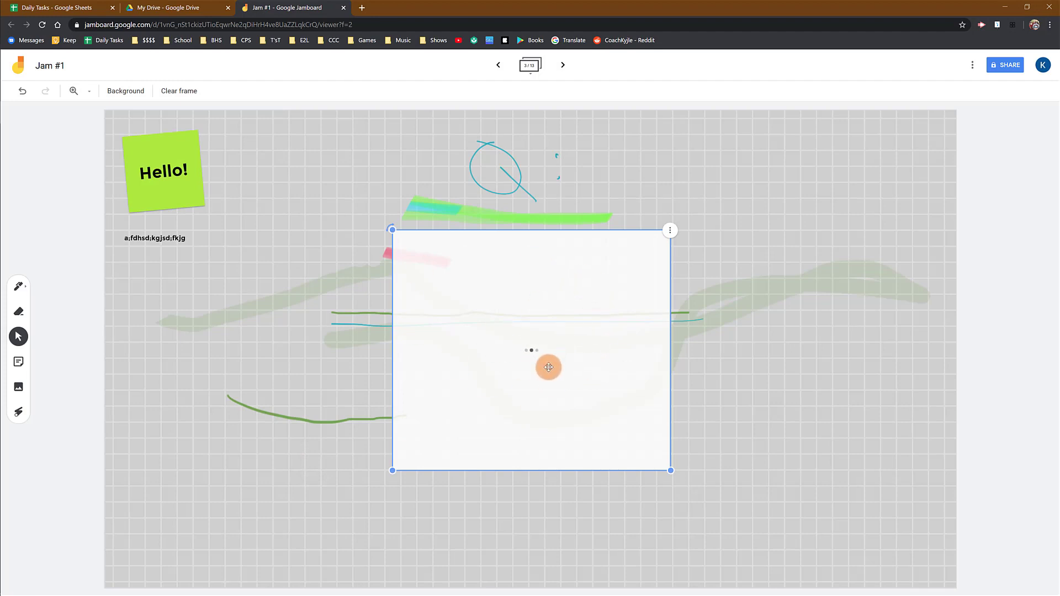
- Position the cell diagram mid-frame and draw a red pen loop around its 'cytoplasm' label
left_click_drag(580, 414, 535, 379)
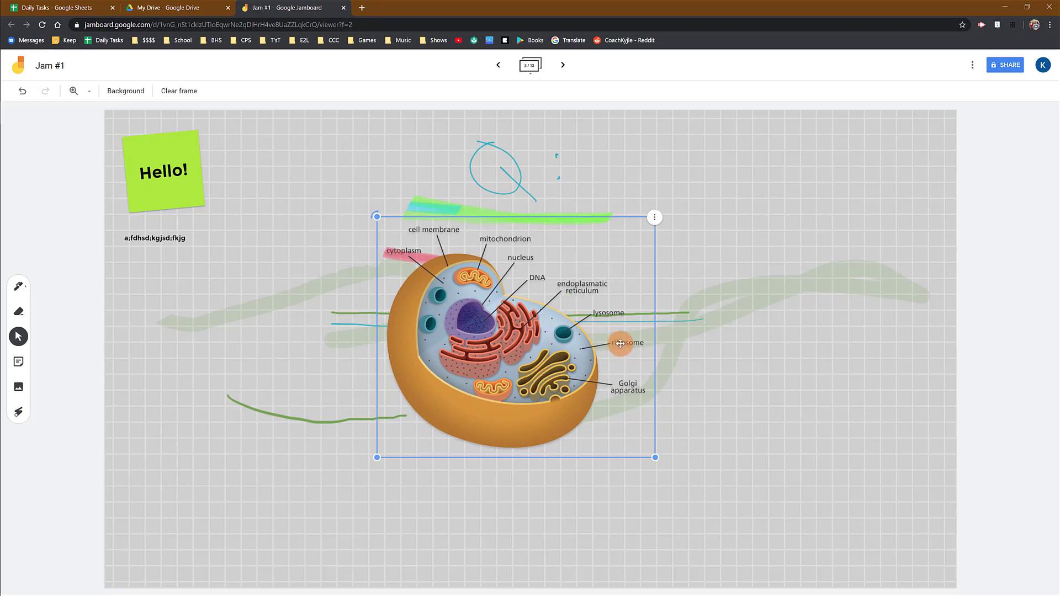
left_click_drag(540, 375, 544, 389)
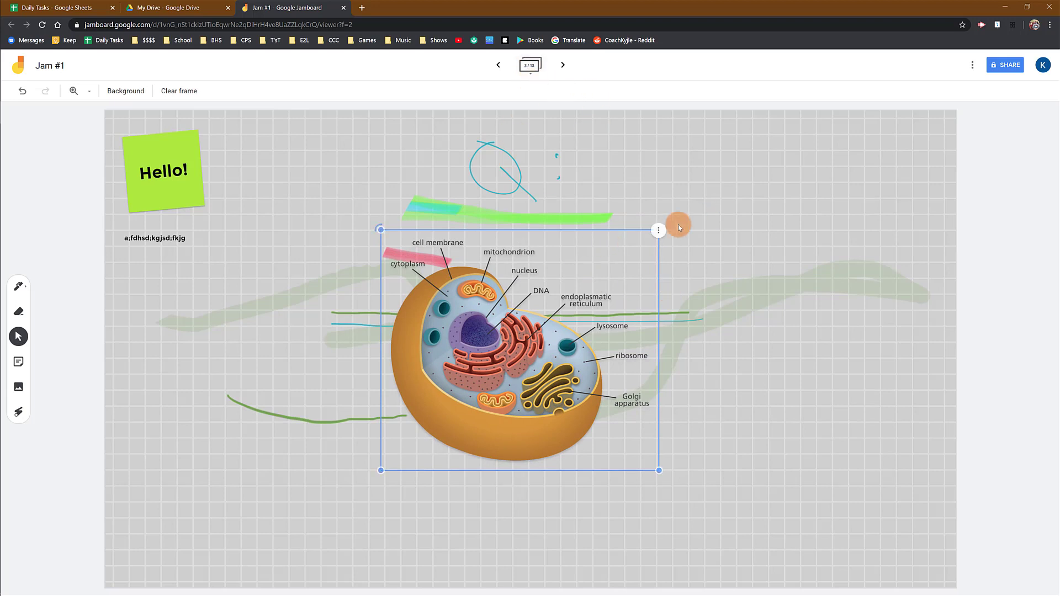
left_click(20, 287)
mouse_move(414, 249)
left_mouse_down()
mouse_move(414, 279)
mouse_move(339, 278)
left_mouse_up()
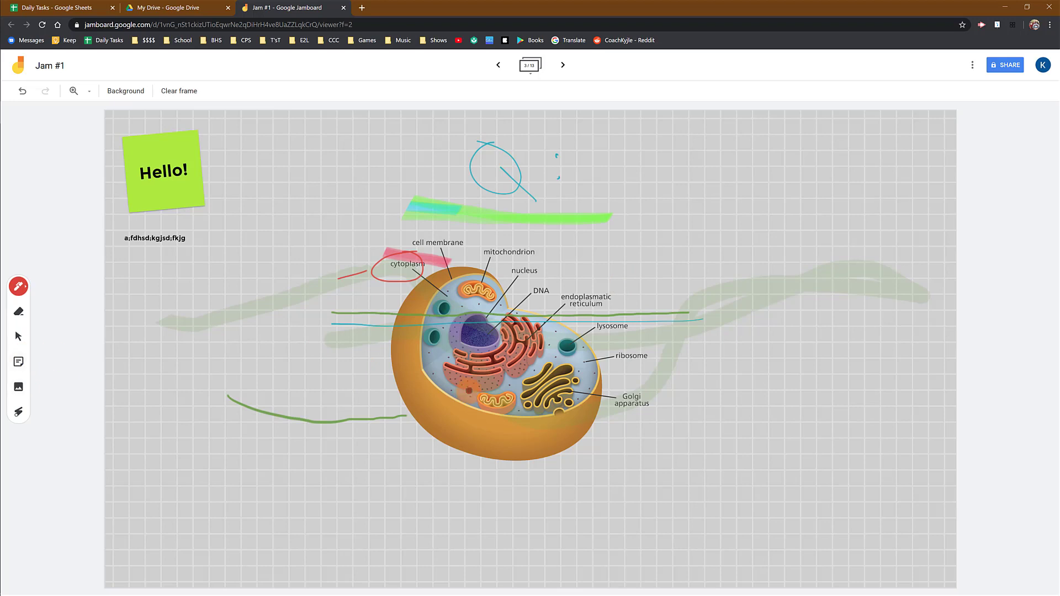
- Move the Hello! note and the cell diagram right, then shrink the diagram from its corner
left_click(18, 336)
left_click_drag(458, 389, 411, 370)
left_click_drag(193, 175, 257, 189)
left_click_drag(524, 310, 695, 308)
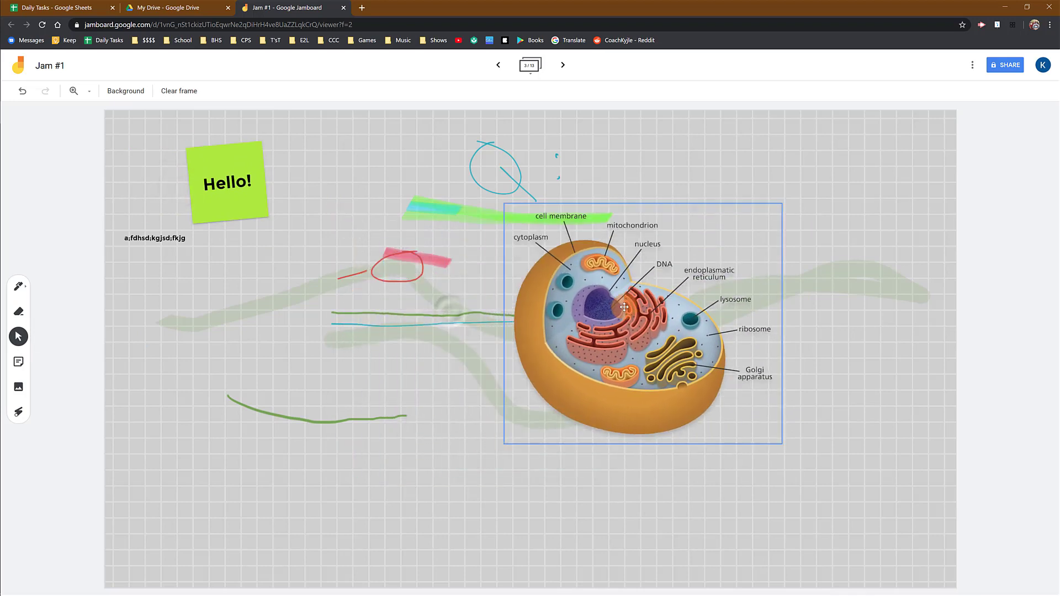
left_click_drag(781, 444, 702, 374)
mouse_move(529, 198)
left_mouse_down()
mouse_move(615, 173)
mouse_move(555, 183)
mouse_move(497, 242)
mouse_move(530, 198)
left_mouse_up()
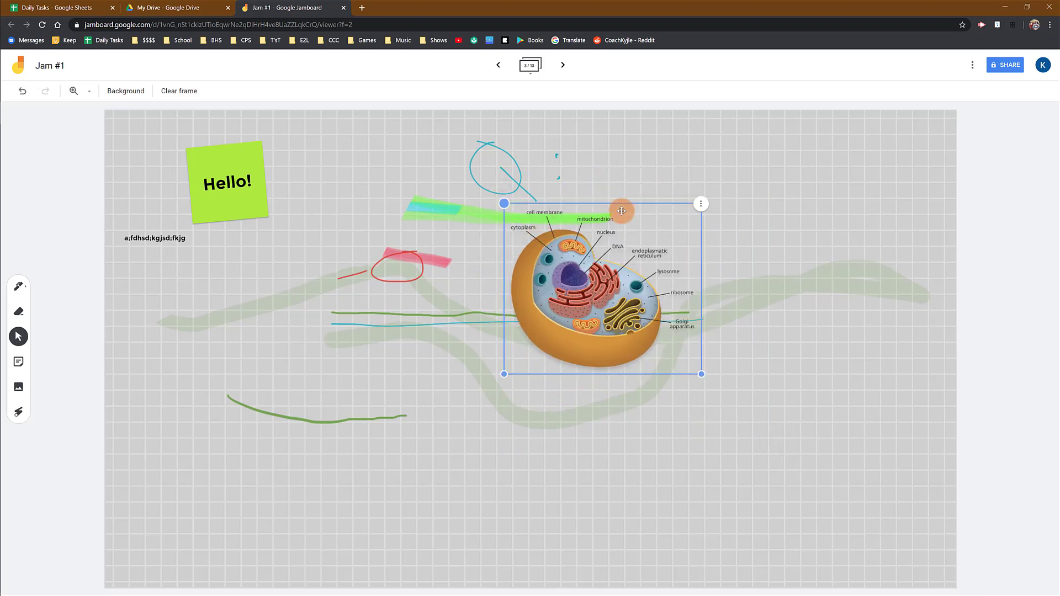
- Duplicate the cell diagram and place the copy lower left of the original
left_click(701, 204)
left_click(729, 215)
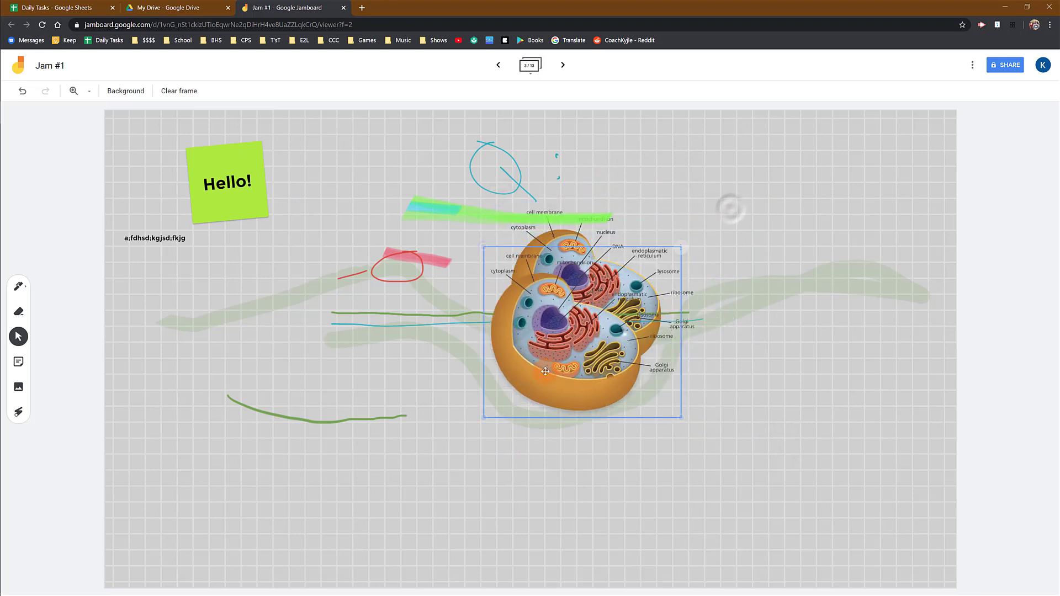
left_click(733, 184)
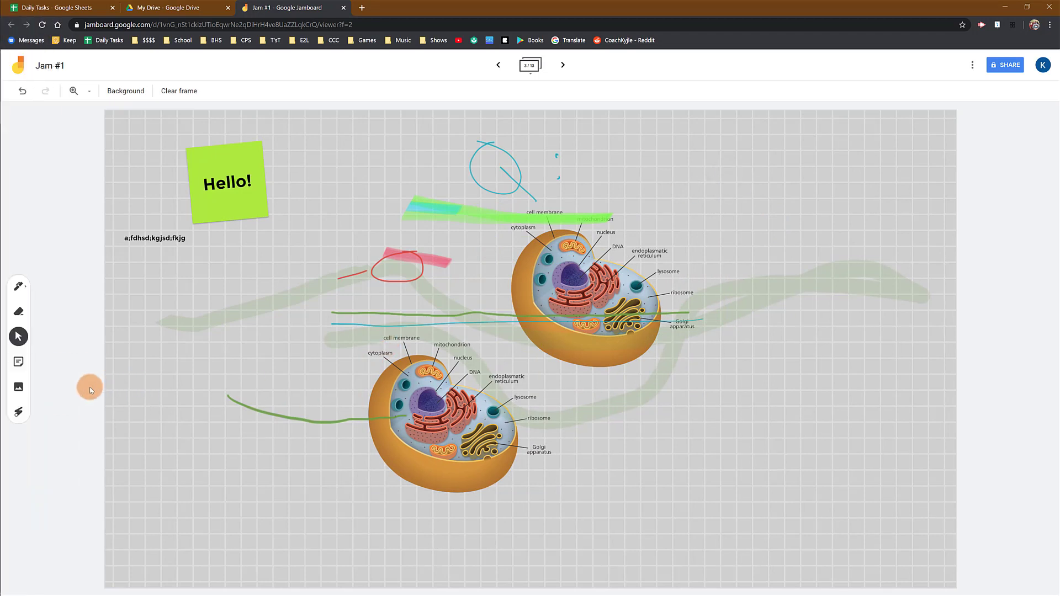
- Trace laser trails around both cells, their cell membrane and cytoplasm labels
left_click(20, 412)
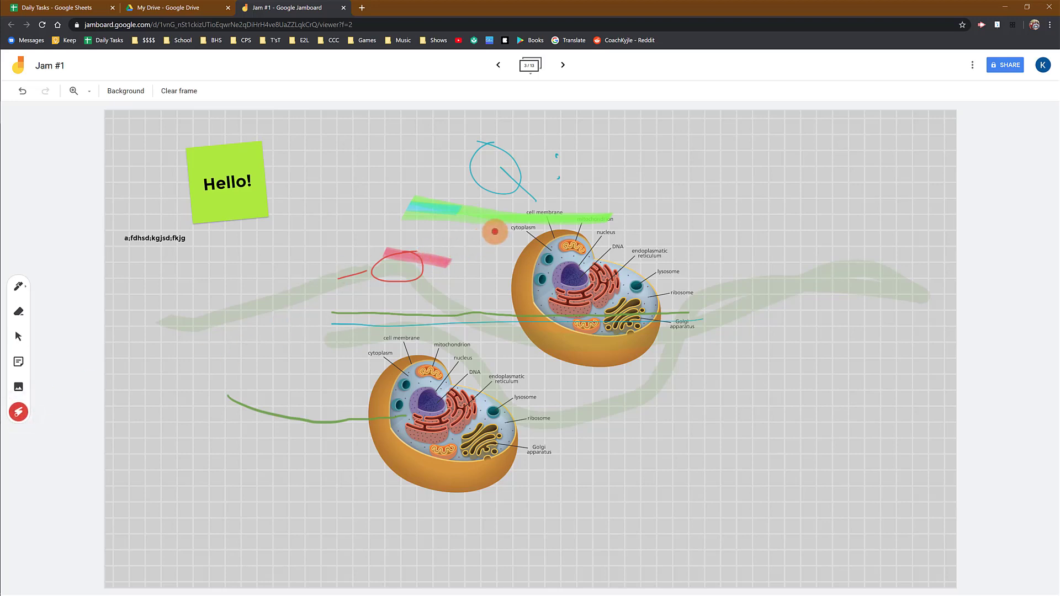
left_click_drag(484, 326, 389, 327)
mouse_move(314, 373)
left_mouse_down()
mouse_move(482, 530)
mouse_move(559, 386)
mouse_move(402, 347)
mouse_move(452, 367)
left_mouse_up()
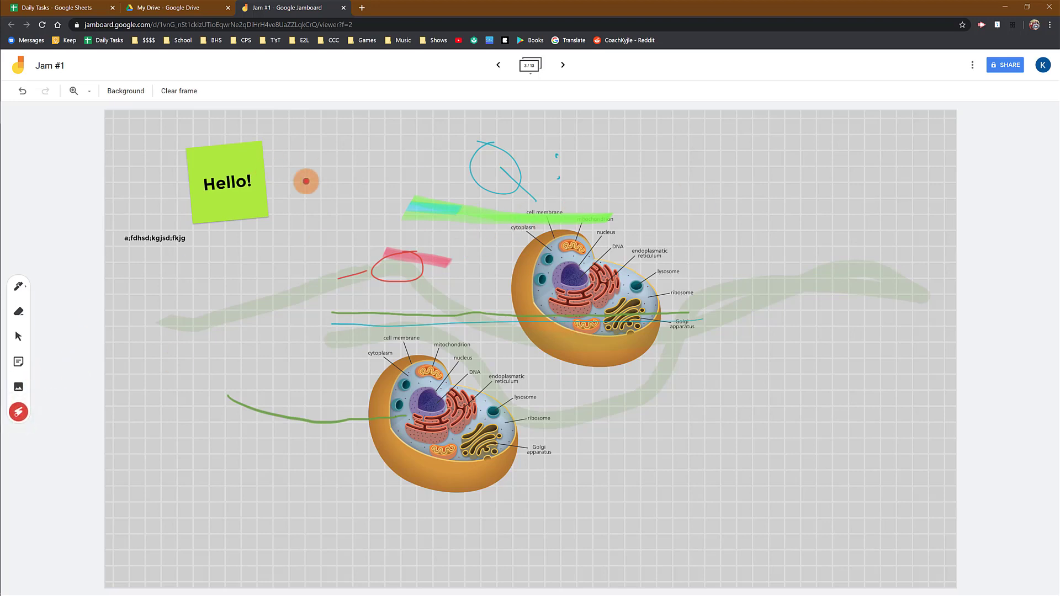
mouse_move(388, 322)
left_mouse_down()
mouse_move(417, 349)
mouse_move(403, 320)
left_mouse_up()
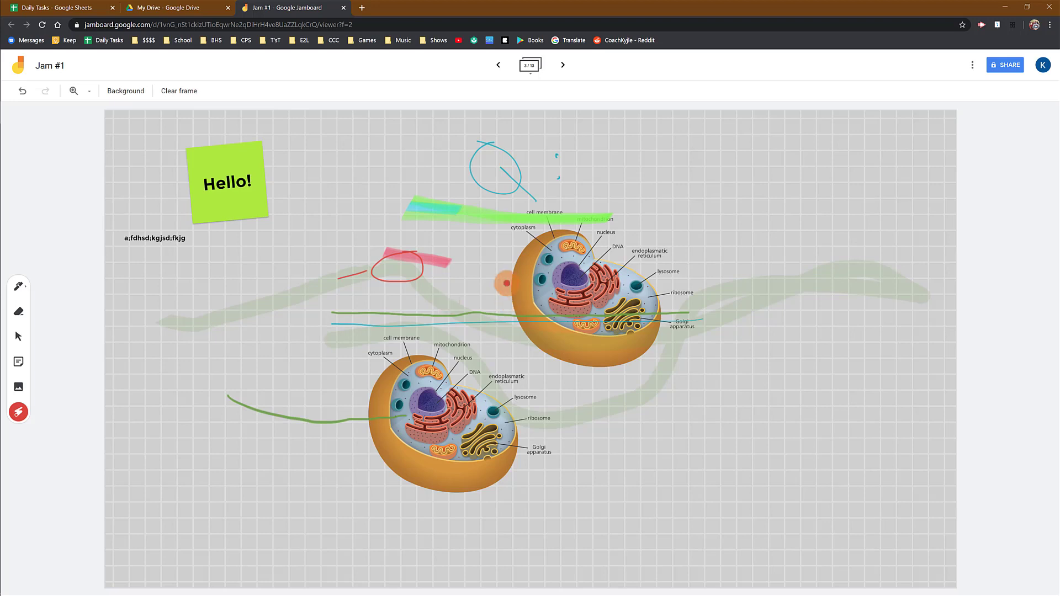
left_click_drag(490, 243, 563, 251)
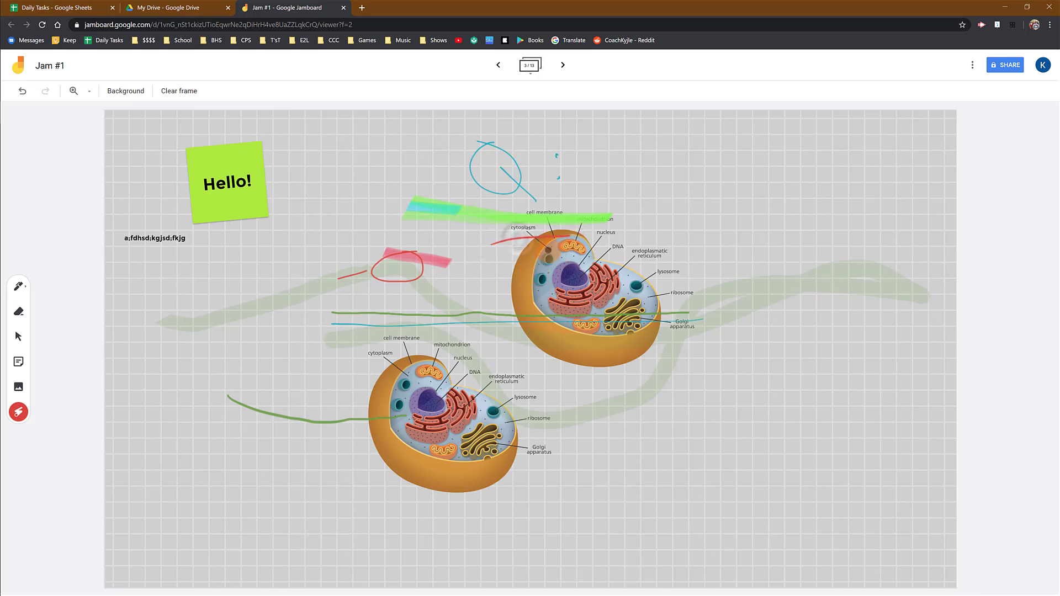
mouse_move(538, 180)
left_mouse_down()
mouse_move(479, 185)
mouse_move(790, 285)
left_mouse_up()
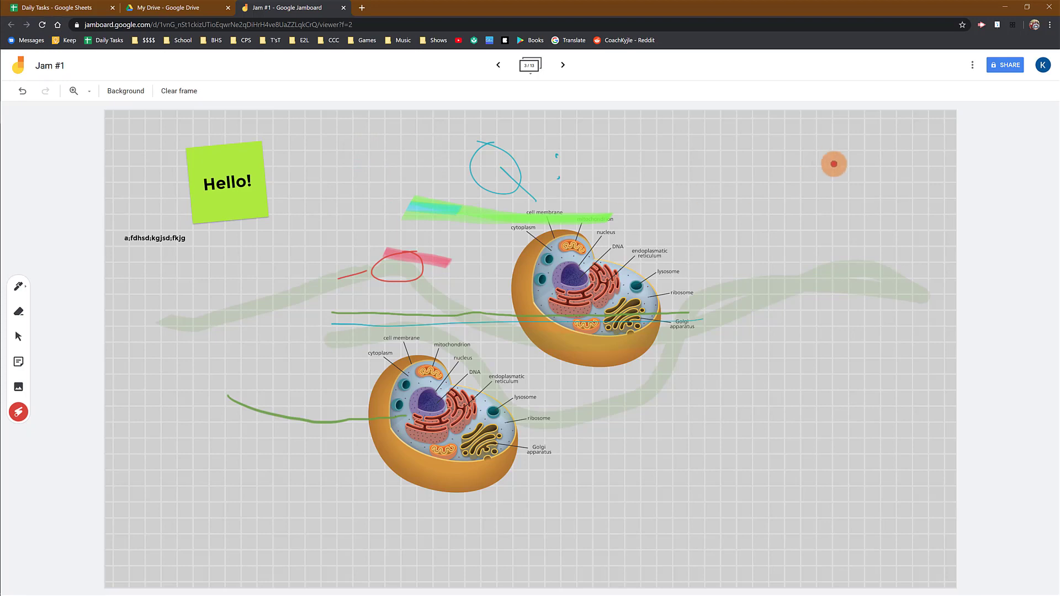
left_click(973, 71)
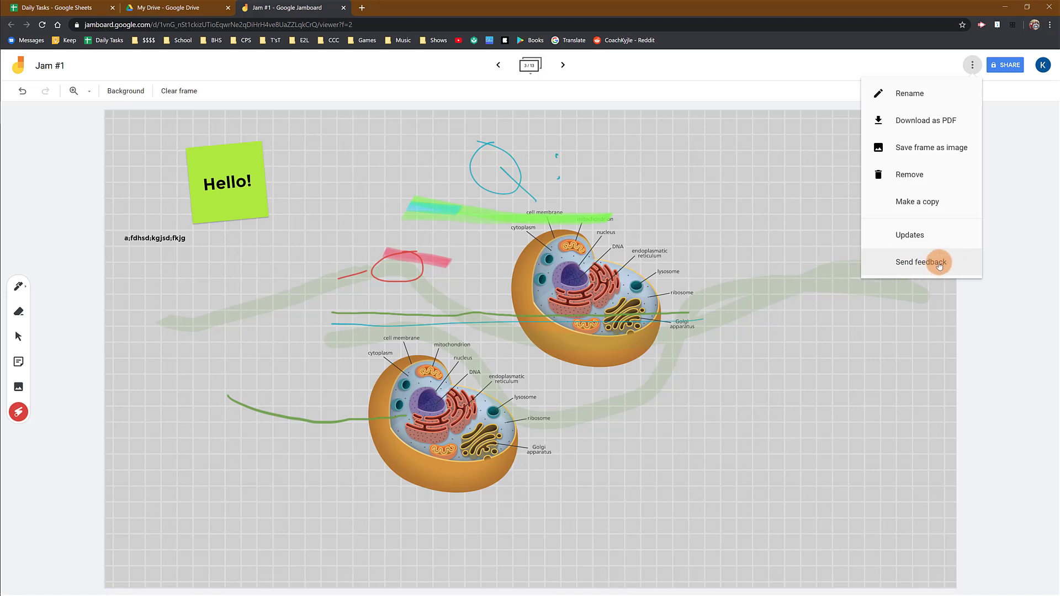
left_click(859, 300)
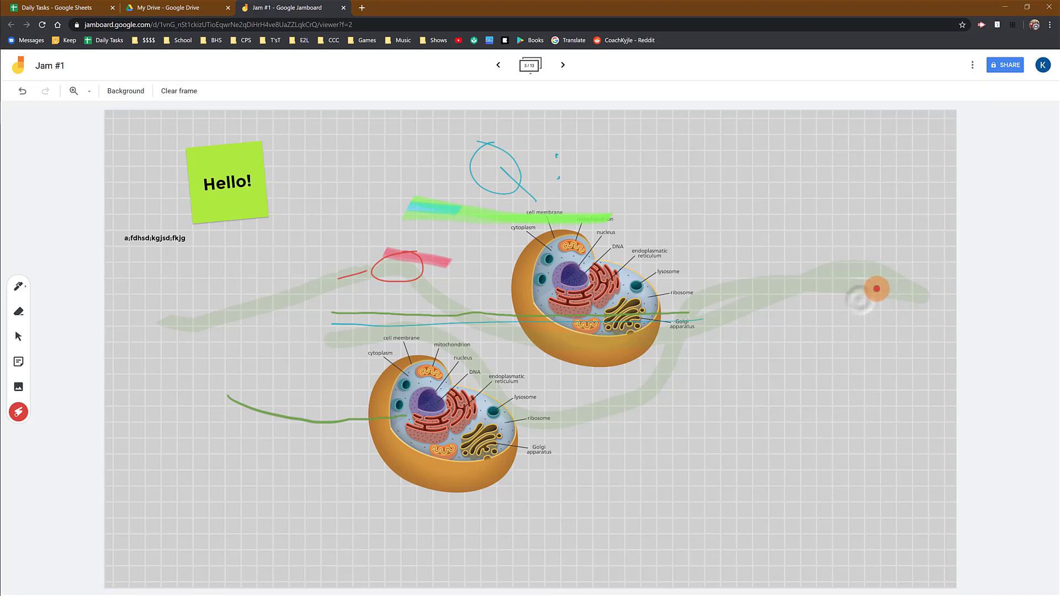
left_click(1004, 70)
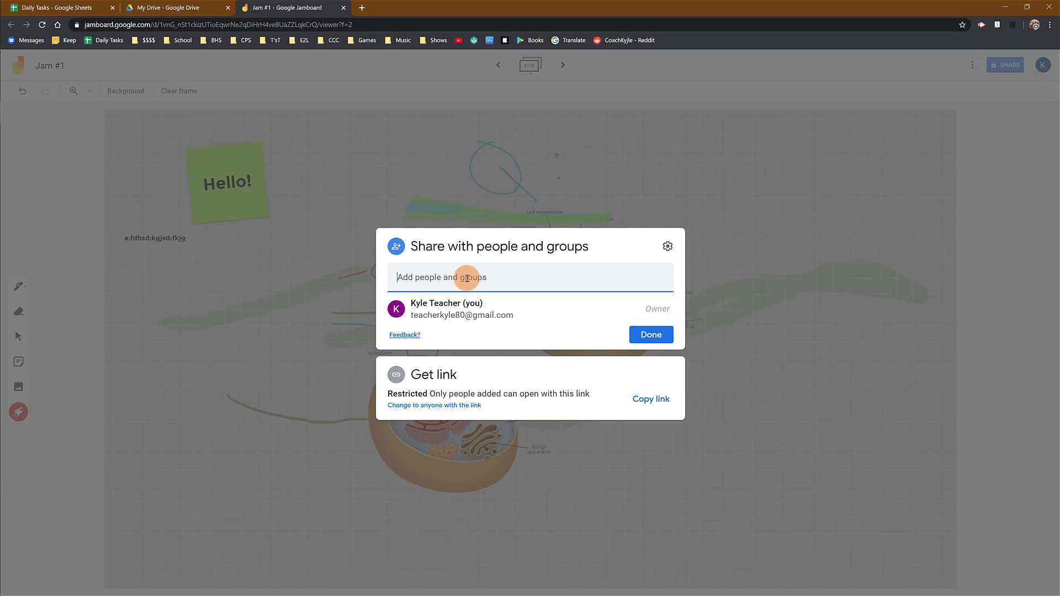
key("Return")
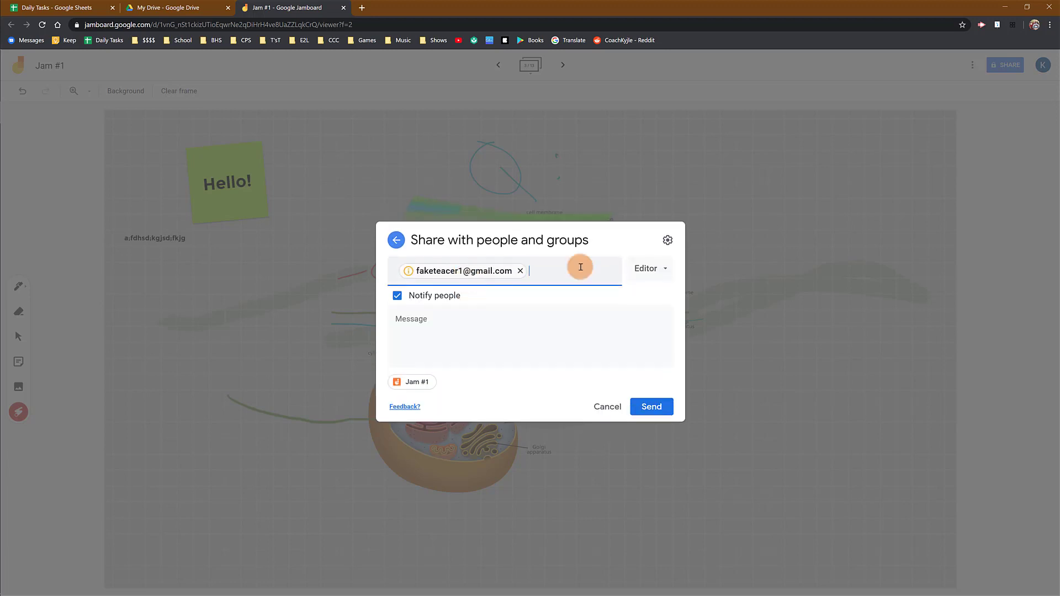
left_click(661, 269)
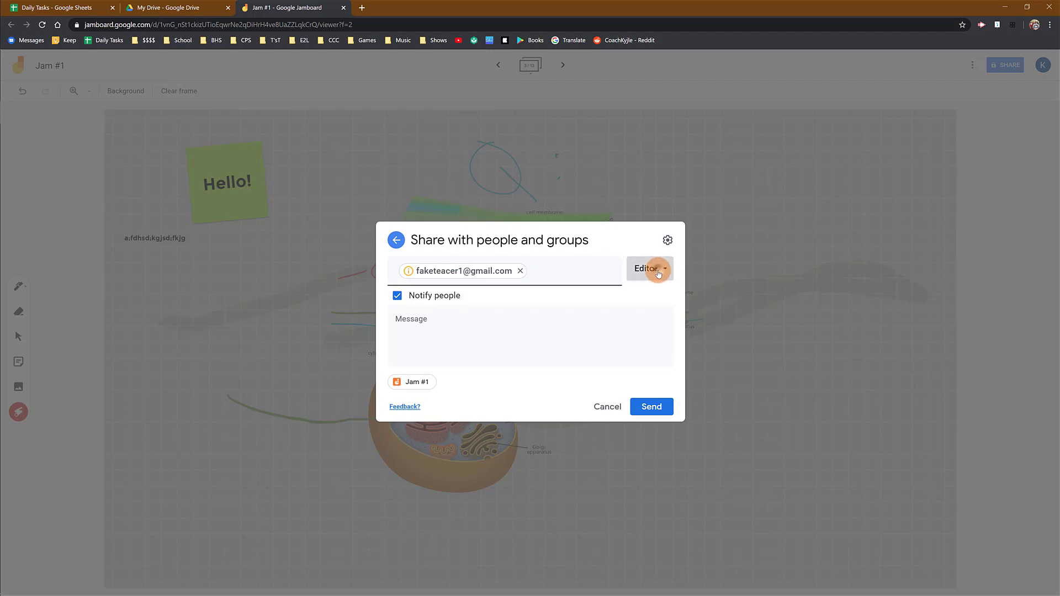
left_click(667, 325)
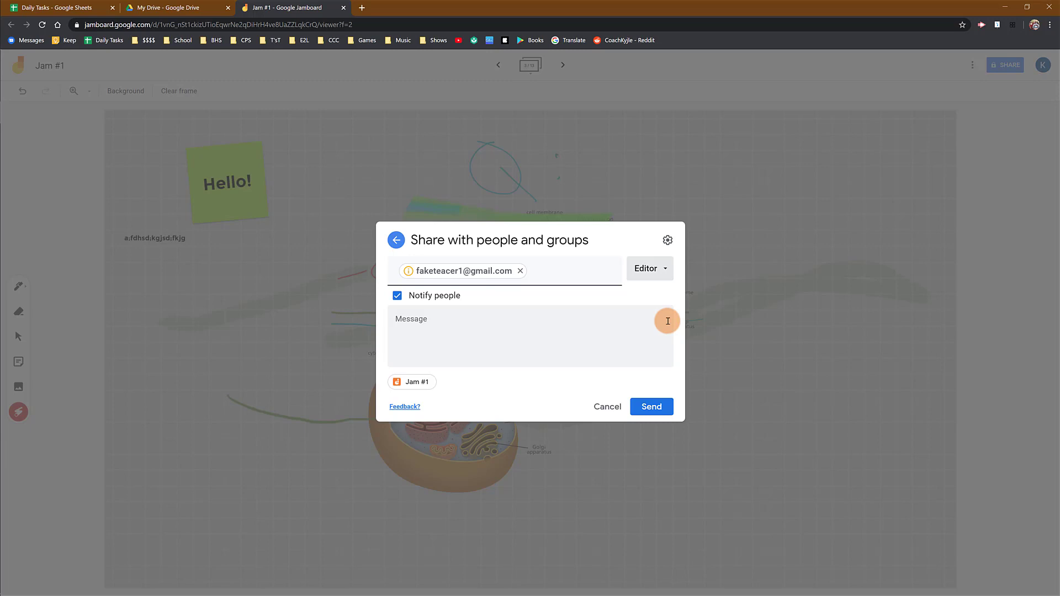
left_click(607, 406)
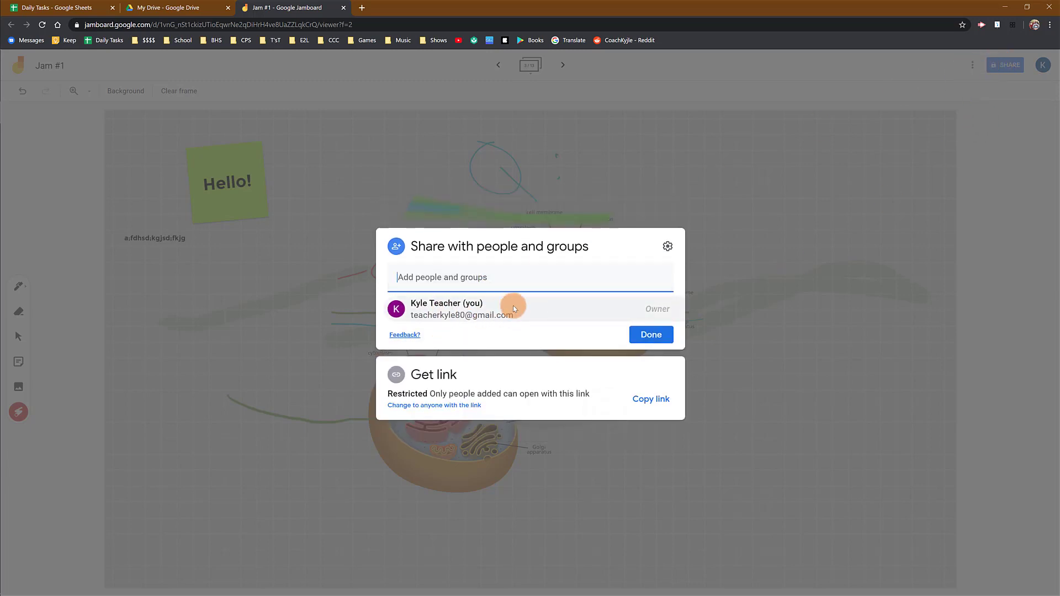
mouse_move(514, 308)
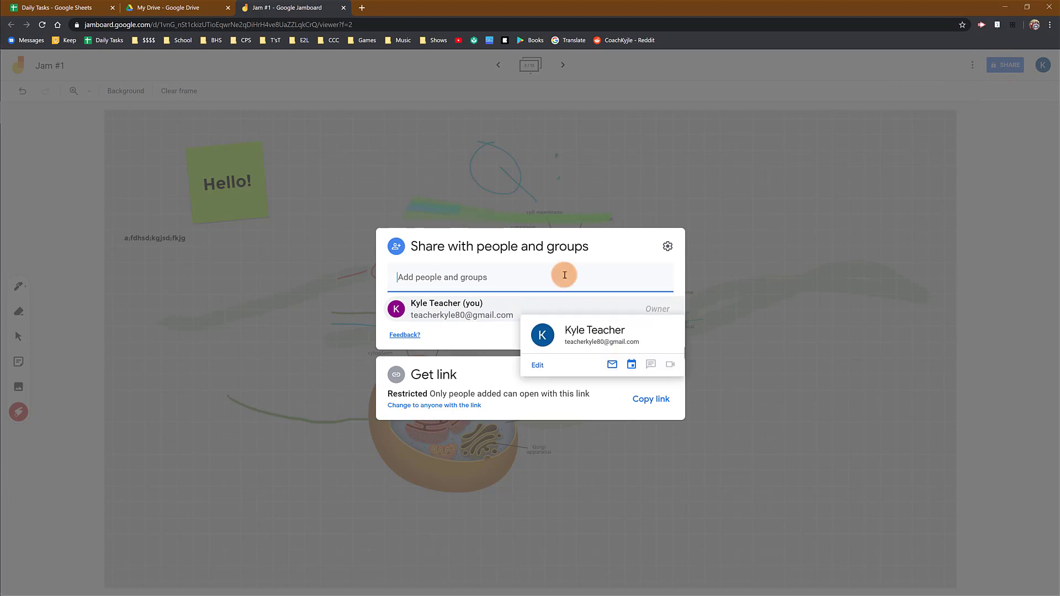
left_click(625, 235)
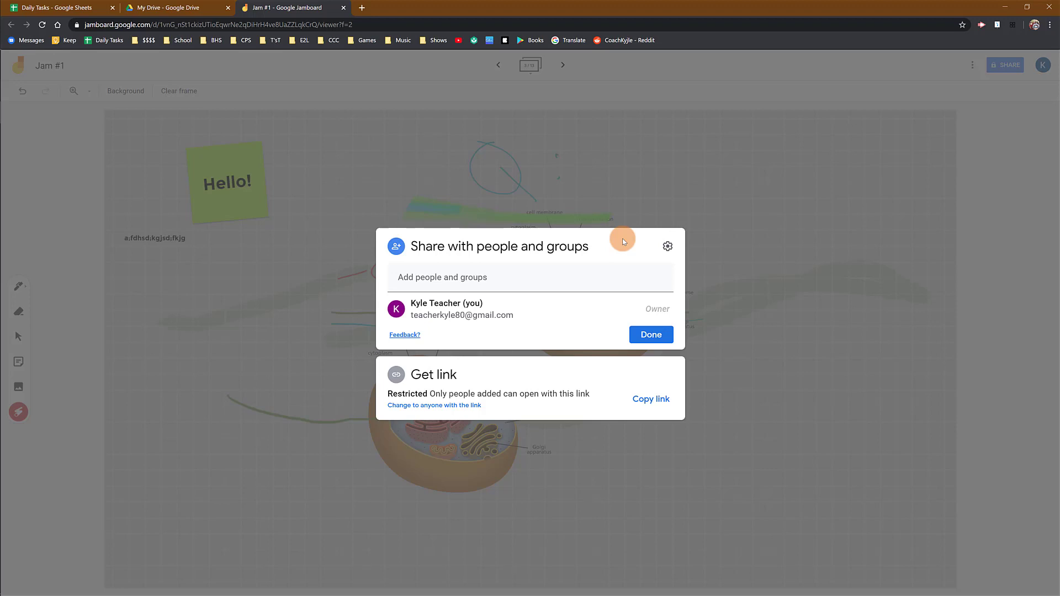
left_click(684, 167)
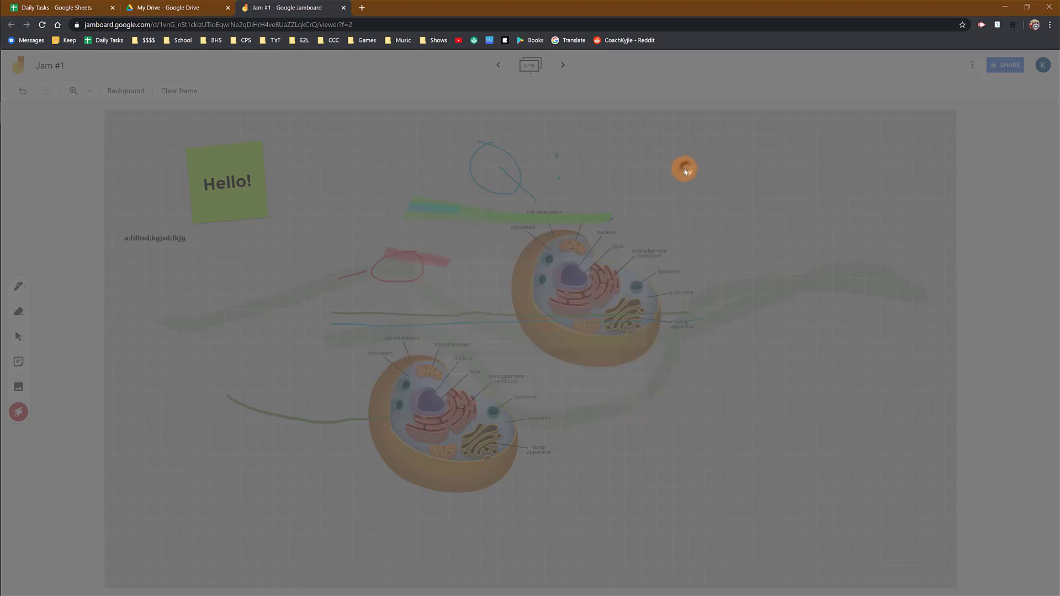
left_click(530, 63)
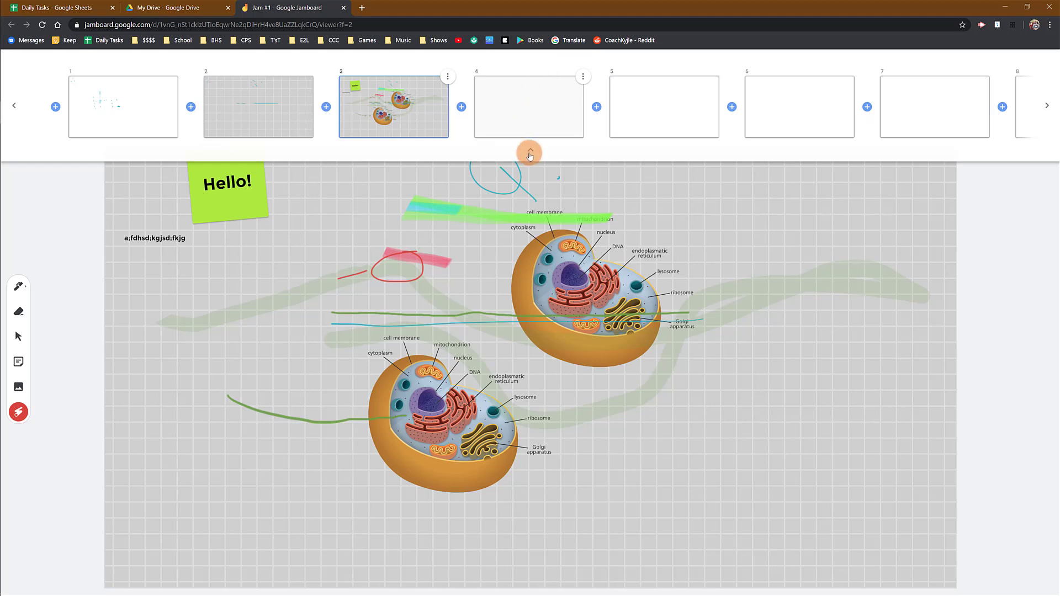
left_click(531, 149)
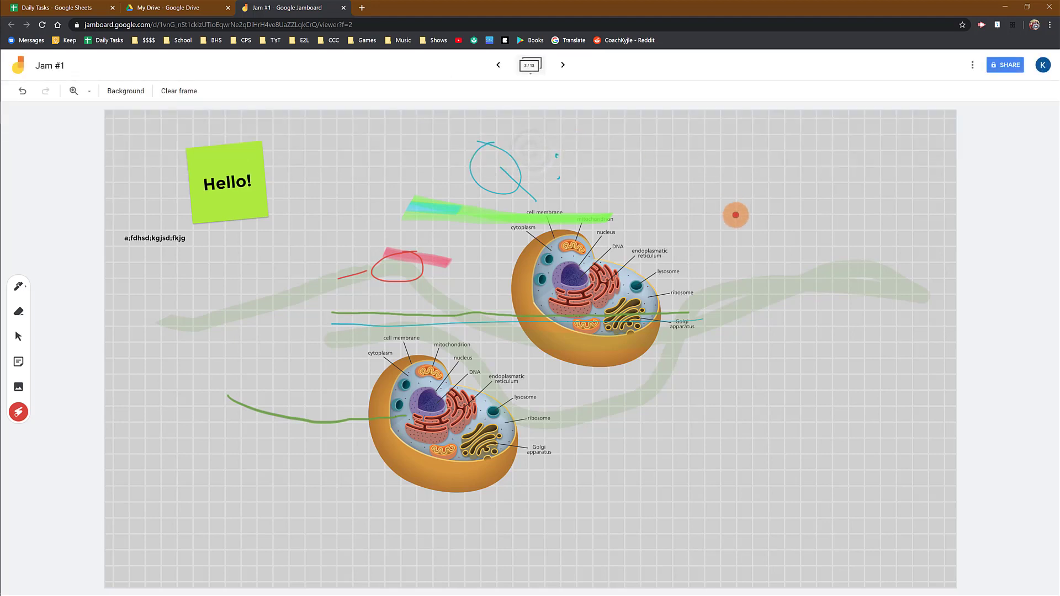